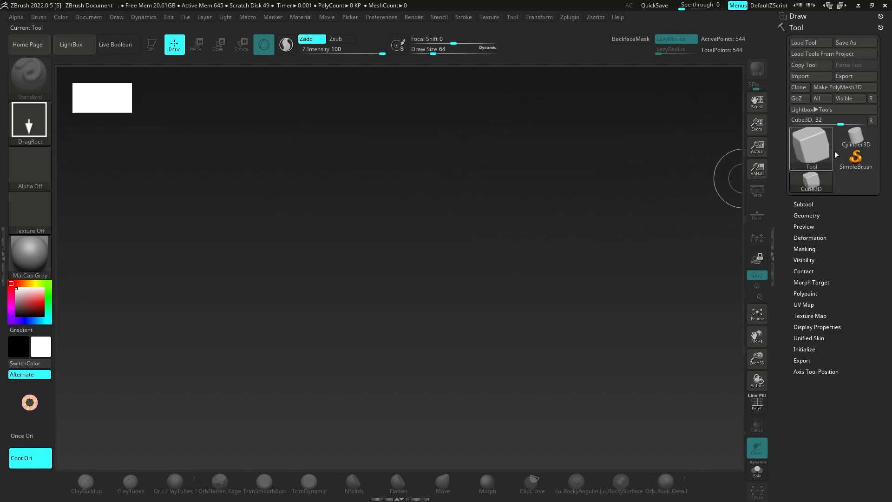
# Step: Convert the cube primitive to a PolyMesh3D, draw it on the canvas and put it in Edit mode
pyautogui.click(837, 87)
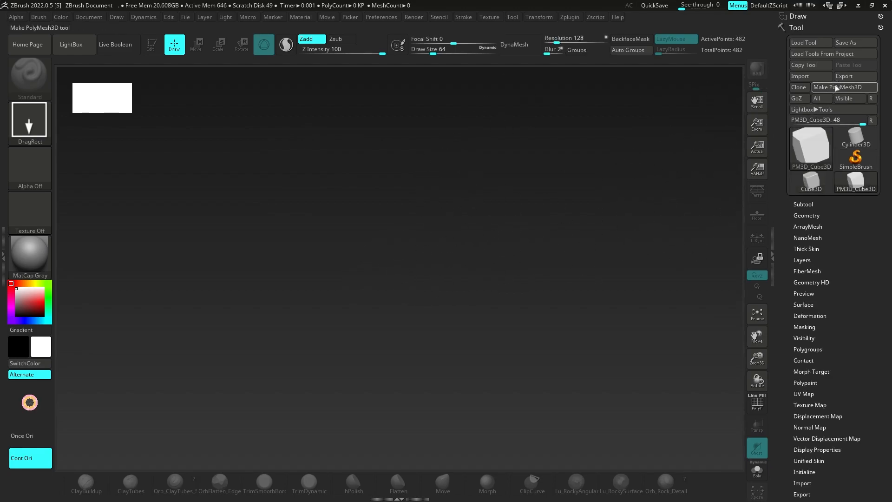
pyautogui.moveTo(380, 250)
pyautogui.mouseDown()
pyautogui.moveTo(400, 365)
pyautogui.moveTo(378, 405)
pyautogui.moveTo(383, 442)
pyautogui.mouseUp()
pyautogui.press('t')
pyautogui.keyDown('ctrl'); pyautogui.moveTo(412, 351); pyautogui.dragTo(351, 269, button='right'); pyautogui.keyUp('ctrl')
pyautogui.moveTo(302, 254); pyautogui.dragTo(320, 297, button='right')
pyautogui.moveTo(321, 298)
pyautogui.keyDown('ctrl'); pyautogui.mouseDown(button='right')
pyautogui.moveTo(294, 273)
pyautogui.moveTo(330, 264)
pyautogui.mouseUp(button='right'); pyautogui.keyUp('ctrl')
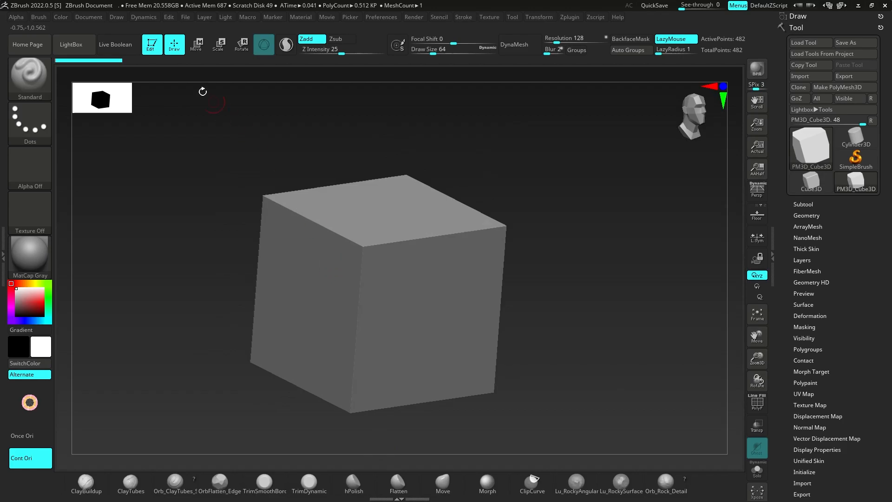
# Step: Enable DynaMesh on the cube at resolution 128
pyautogui.moveTo(357, 206); pyautogui.dragTo(399, 271, button='right')
pyautogui.moveTo(399, 271)
pyautogui.keyDown('alt'); pyautogui.mouseDown(button='right')
pyautogui.moveTo(359, 248)
pyautogui.moveTo(386, 251)
pyautogui.moveTo(378, 237)
pyautogui.moveTo(410, 245)
pyautogui.moveTo(368, 227)
pyautogui.moveTo(377, 225)
pyautogui.mouseUp(button='right'); pyautogui.keyUp('alt')
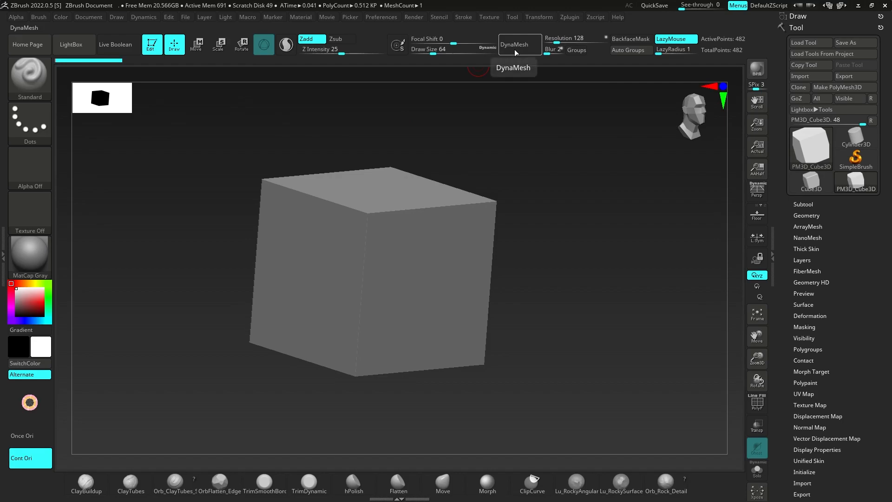
pyautogui.click(526, 48)
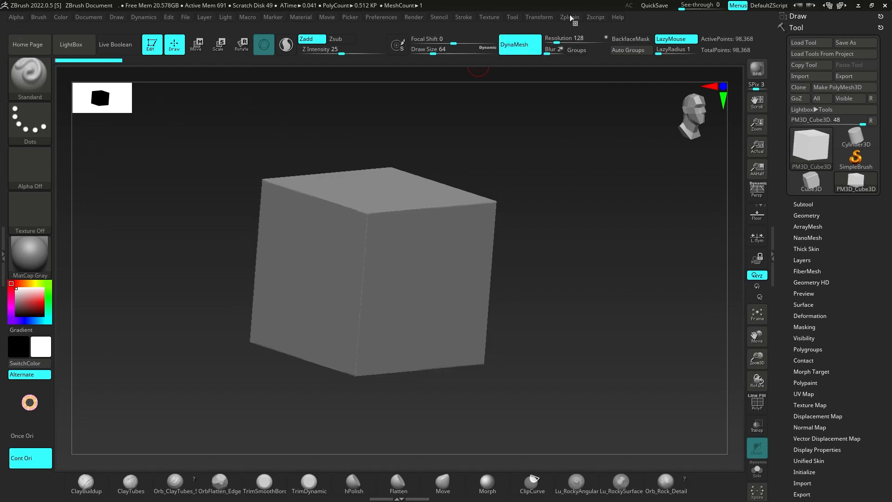
pyautogui.moveTo(422, 187)
pyautogui.mouseDown(button='right')
pyautogui.moveTo(408, 148)
pyautogui.moveTo(408, 193)
pyautogui.moveTo(420, 199)
pyautogui.mouseUp(button='right')
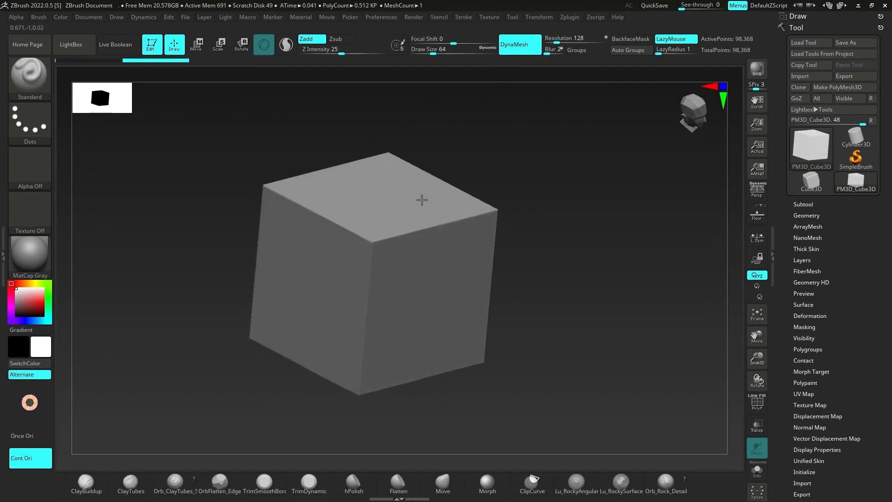
# Step: Choose the ClipCurve brush and turn the cube so one upper corner stands out for cutting
pyautogui.click(533, 486)
pyautogui.click(505, 490)
pyautogui.moveTo(344, 325)
pyautogui.mouseDown(button='right')
pyautogui.moveTo(369, 255)
pyautogui.moveTo(390, 245)
pyautogui.moveTo(373, 216)
pyautogui.moveTo(379, 246)
pyautogui.mouseUp(button='right')
pyautogui.moveTo(379, 246); pyautogui.dragTo(395, 246, button='right')
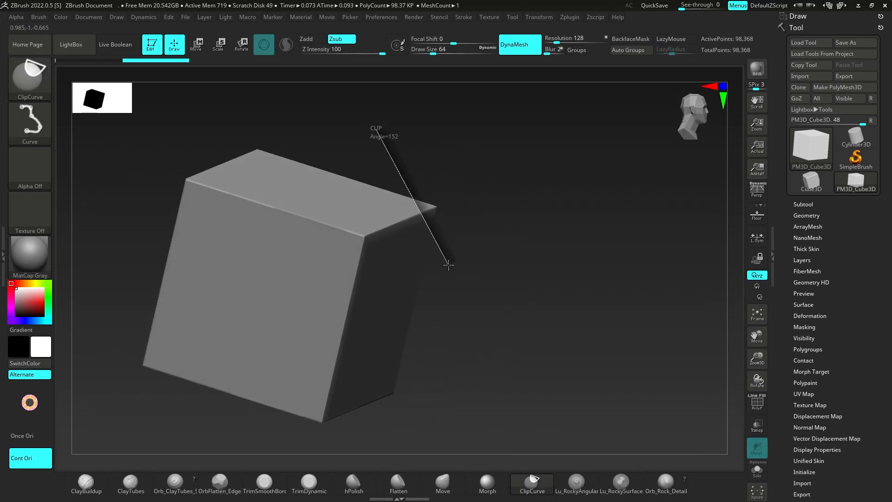
# Step: Try clipping the cube's protruding upper corner with an angled ClipCurve line
pyautogui.keyDown('ctrl'); pyautogui.keyDown('shift'); pyautogui.moveTo(441, 269); pyautogui.dragTo(448, 333); pyautogui.keyUp('shift'); pyautogui.keyUp('ctrl')
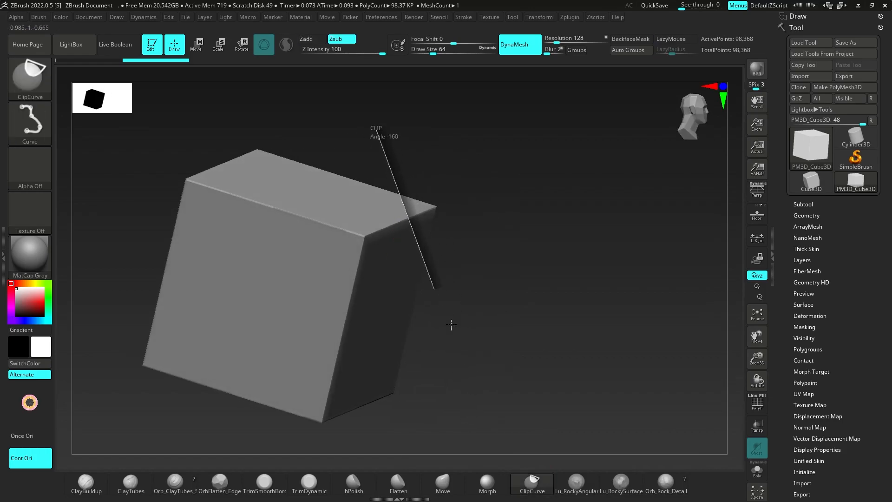
pyautogui.moveTo(411, 240)
pyautogui.keyDown('ctrl'); pyautogui.keyDown('shift'); pyautogui.mouseDown()
pyautogui.moveTo(590, 248)
pyautogui.moveTo(491, 177)
pyautogui.mouseUp(); pyautogui.keyUp('shift'); pyautogui.keyUp('ctrl')
pyautogui.moveTo(462, 381)
pyautogui.keyDown('ctrl'); pyautogui.keyDown('shift'); pyautogui.mouseDown()
pyautogui.moveTo(495, 320)
pyautogui.moveTo(384, 309)
pyautogui.mouseUp(); pyautogui.keyUp('shift'); pyautogui.keyUp('ctrl')
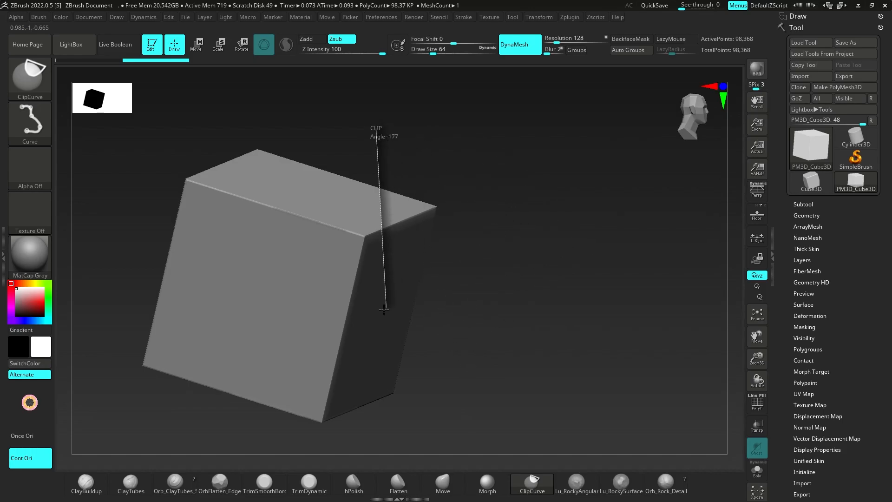
pyautogui.keyDown('ctrl'); pyautogui.keyDown('shift'); pyautogui.moveTo(445, 302); pyautogui.dragTo(445, 304); pyautogui.keyUp('shift'); pyautogui.keyUp('ctrl')
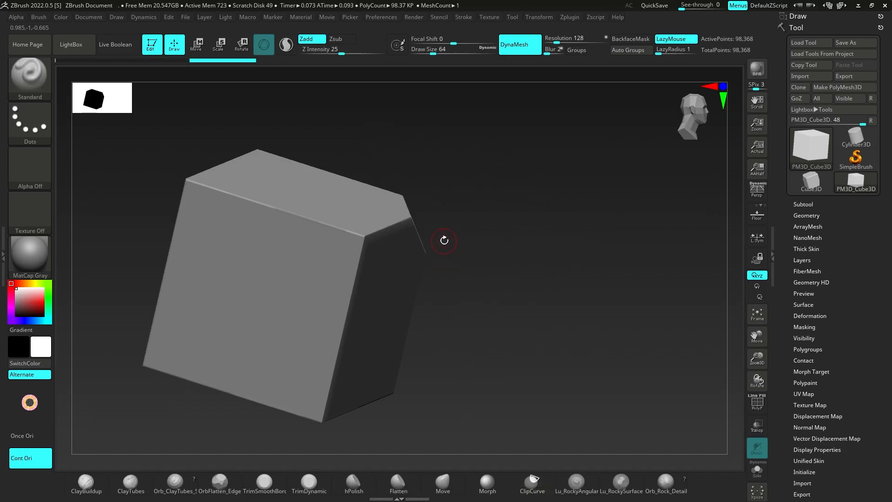
pyautogui.hotkey('ctrl', 'z')
pyautogui.moveTo(376, 147)
pyautogui.keyDown('ctrl'); pyautogui.mouseDown()
pyautogui.moveTo(450, 338)
pyautogui.moveTo(453, 319)
pyautogui.mouseUp(); pyautogui.keyUp('ctrl')
pyautogui.hotkey('ctrl', 'z')
# Step: Clip slanted facets off the cube's upper edges and corners with ClipCurve
pyautogui.keyDown('ctrl'); pyautogui.keyDown('shift'); pyautogui.moveTo(393, 140); pyautogui.dragTo(430, 267); pyautogui.keyUp('shift'); pyautogui.keyUp('ctrl')
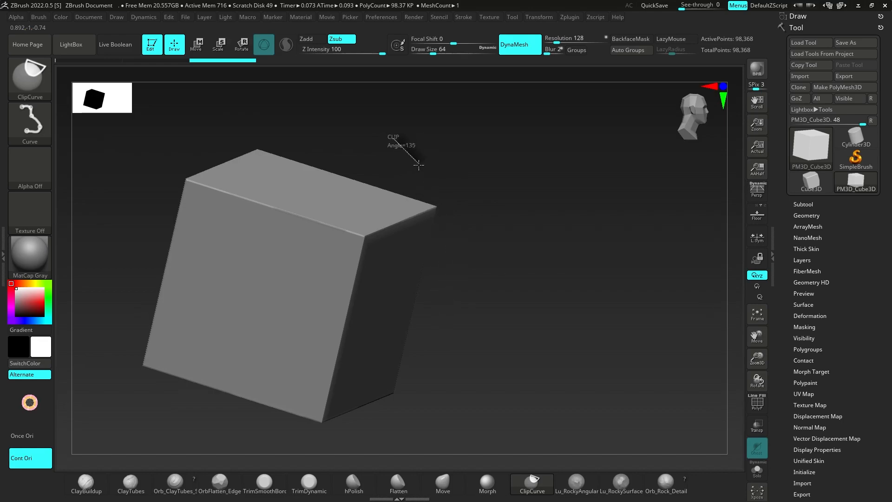
pyautogui.keyDown('ctrl'); pyautogui.keyDown('shift'); pyautogui.moveTo(393, 139); pyautogui.dragTo(397, 157); pyautogui.keyUp('shift'); pyautogui.keyUp('ctrl')
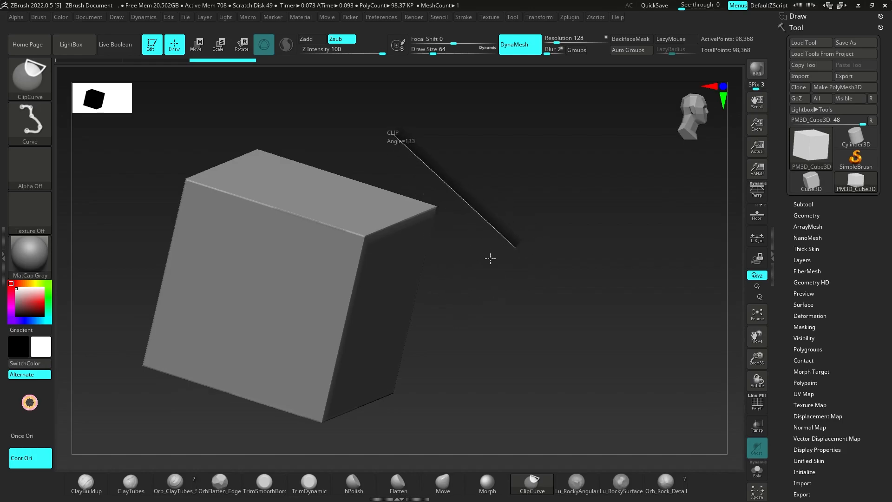
pyautogui.keyDown('ctrl'); pyautogui.keyDown('shift'); pyautogui.moveTo(545, 206); pyautogui.dragTo(434, 371); pyautogui.keyUp('shift'); pyautogui.keyUp('ctrl')
pyautogui.moveTo(474, 278)
pyautogui.keyDown('shift'); pyautogui.mouseDown()
pyautogui.moveTo(442, 230)
pyautogui.moveTo(348, 261)
pyautogui.moveTo(547, 132)
pyautogui.moveTo(412, 223)
pyautogui.mouseUp(); pyautogui.keyUp('shift')
pyautogui.keyDown('ctrl'); pyautogui.moveTo(280, 222); pyautogui.dragTo(374, 187); pyautogui.keyUp('ctrl')
pyautogui.keyDown('ctrl'); pyautogui.keyDown('shift'); pyautogui.moveTo(474, 153); pyautogui.dragTo(474, 153); pyautogui.keyUp('shift'); pyautogui.keyUp('ctrl')
pyautogui.moveTo(435, 207)
pyautogui.mouseDown(button='right')
pyautogui.moveTo(364, 259)
pyautogui.moveTo(323, 236)
pyautogui.moveTo(378, 312)
pyautogui.moveTo(390, 274)
pyautogui.moveTo(342, 270)
pyautogui.moveTo(461, 243)
pyautogui.moveTo(454, 199)
pyautogui.moveTo(515, 240)
pyautogui.moveTo(370, 263)
pyautogui.moveTo(383, 266)
pyautogui.mouseUp(button='right')
pyautogui.moveTo(383, 265)
pyautogui.keyDown('alt'); pyautogui.mouseDown(button='right')
pyautogui.moveTo(429, 237)
pyautogui.moveTo(396, 213)
pyautogui.moveTo(351, 214)
pyautogui.moveTo(366, 238)
pyautogui.mouseUp(button='right'); pyautogui.keyUp('alt')
# Step: Stretch the clipped cube vertically into a taller block with the transform gizmo, then return to Draw mode
pyautogui.press('r')
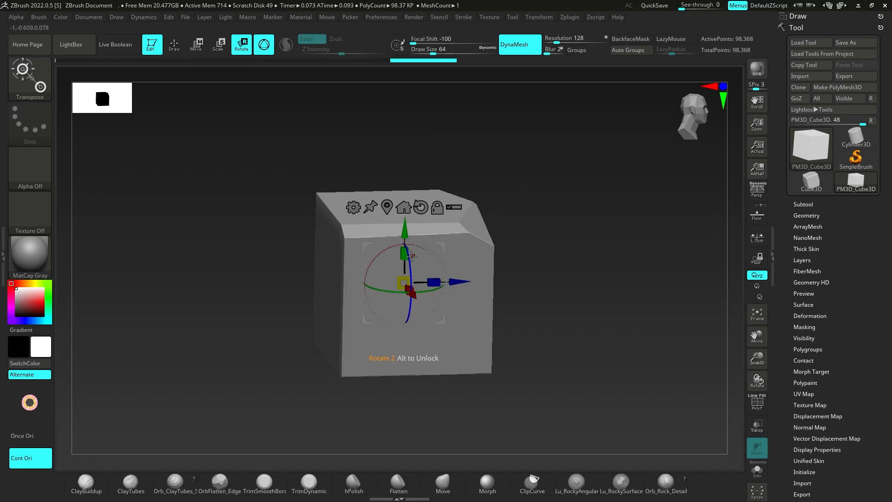
pyautogui.moveTo(403, 255); pyautogui.dragTo(452, 205)
pyautogui.moveTo(452, 206); pyautogui.dragTo(444, 239, button='right')
pyautogui.moveTo(423, 259); pyautogui.dragTo(424, 263)
pyautogui.moveTo(492, 239); pyautogui.dragTo(556, 231, button='right')
pyautogui.press('q')
# Step: Clip steep slanted facets off the tall block's vertical edges with ClipCurve
pyautogui.moveTo(315, 167)
pyautogui.mouseDown(button='right')
pyautogui.moveTo(380, 189)
pyautogui.moveTo(199, 110)
pyautogui.mouseUp(button='right')
pyautogui.moveTo(495, 250); pyautogui.dragTo(364, 212, button='right')
pyautogui.keyDown('ctrl'); pyautogui.keyDown('shift'); pyautogui.moveTo(311, 279); pyautogui.dragTo(390, 160); pyautogui.keyUp('shift'); pyautogui.keyUp('ctrl')
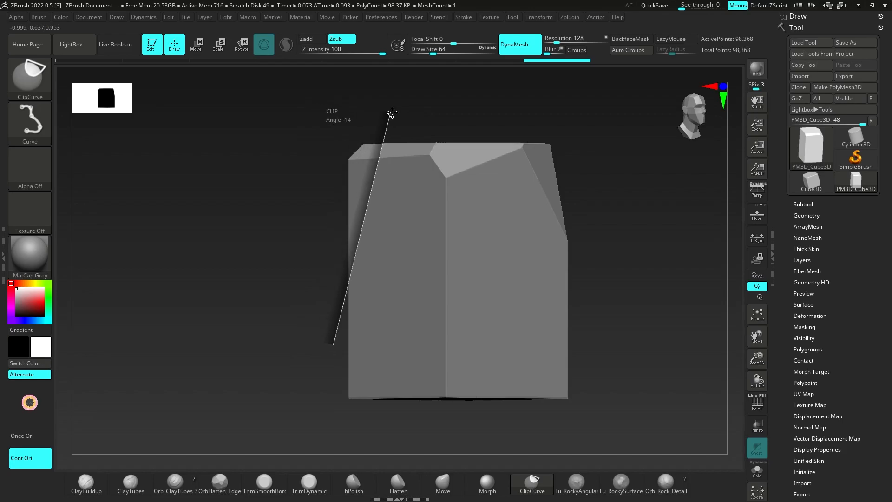
pyautogui.keyDown('ctrl'); pyautogui.keyDown('shift'); pyautogui.moveTo(396, 112); pyautogui.dragTo(397, 113); pyautogui.keyUp('shift'); pyautogui.keyUp('ctrl')
pyautogui.moveTo(396, 113)
pyautogui.mouseDown(button='right')
pyautogui.moveTo(408, 195)
pyautogui.moveTo(423, 205)
pyautogui.moveTo(397, 153)
pyautogui.moveTo(273, 348)
pyautogui.mouseUp(button='right')
pyautogui.keyDown('ctrl'); pyautogui.keyDown('shift'); pyautogui.moveTo(277, 397); pyautogui.dragTo(369, 189); pyautogui.keyUp('shift'); pyautogui.keyUp('ctrl')
pyautogui.keyDown('ctrl'); pyautogui.keyDown('shift'); pyautogui.moveTo(385, 120); pyautogui.dragTo(387, 117); pyautogui.keyUp('shift'); pyautogui.keyUp('ctrl')
# Step: Clip the block's top at a diagonal to form a sloping upper facet
pyautogui.moveTo(387, 117)
pyautogui.mouseDown(button='right')
pyautogui.moveTo(378, 247)
pyautogui.moveTo(347, 231)
pyautogui.moveTo(284, 233)
pyautogui.mouseUp(button='right')
pyautogui.keyDown('ctrl'); pyautogui.keyDown('shift'); pyautogui.moveTo(286, 233); pyautogui.dragTo(346, 217); pyautogui.keyUp('shift'); pyautogui.keyUp('ctrl')
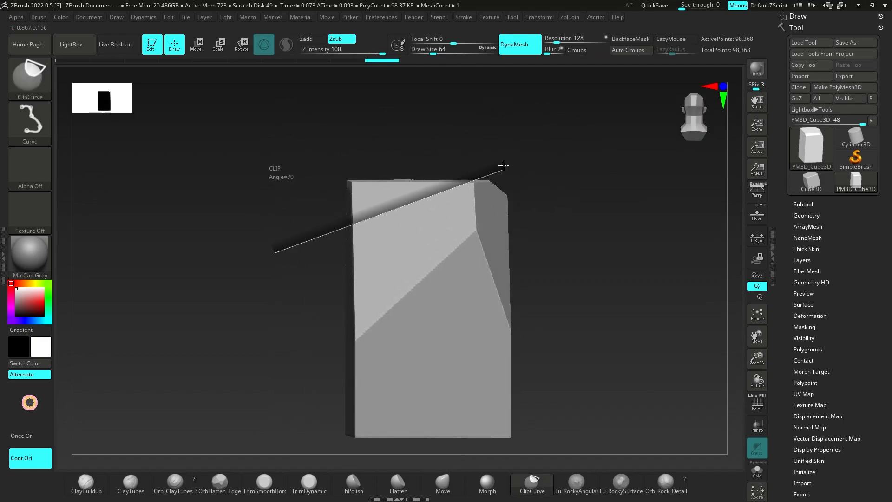
pyautogui.keyDown('ctrl'); pyautogui.keyDown('shift'); pyautogui.moveTo(503, 155); pyautogui.dragTo(473, 148); pyautogui.keyUp('shift'); pyautogui.keyUp('ctrl')
pyautogui.keyDown('ctrl'); pyautogui.keyDown('shift'); pyautogui.moveTo(607, 218); pyautogui.dragTo(567, 162); pyautogui.keyUp('shift'); pyautogui.keyUp('ctrl')
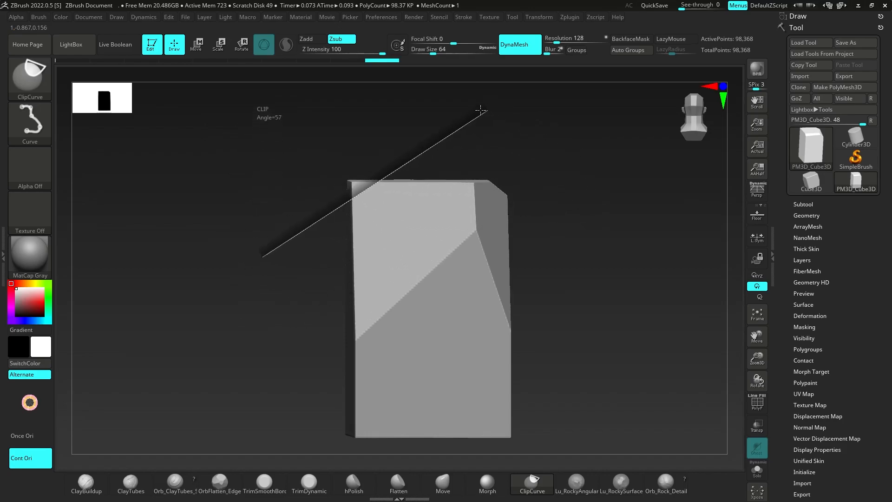
pyautogui.keyDown('ctrl'); pyautogui.keyDown('shift'); pyautogui.moveTo(495, 162); pyautogui.dragTo(496, 162); pyautogui.keyUp('shift'); pyautogui.keyUp('ctrl')
# Step: Clip more angled facets off the block's upper corners and sides from different viewpoints
pyautogui.moveTo(495, 162); pyautogui.dragTo(392, 208)
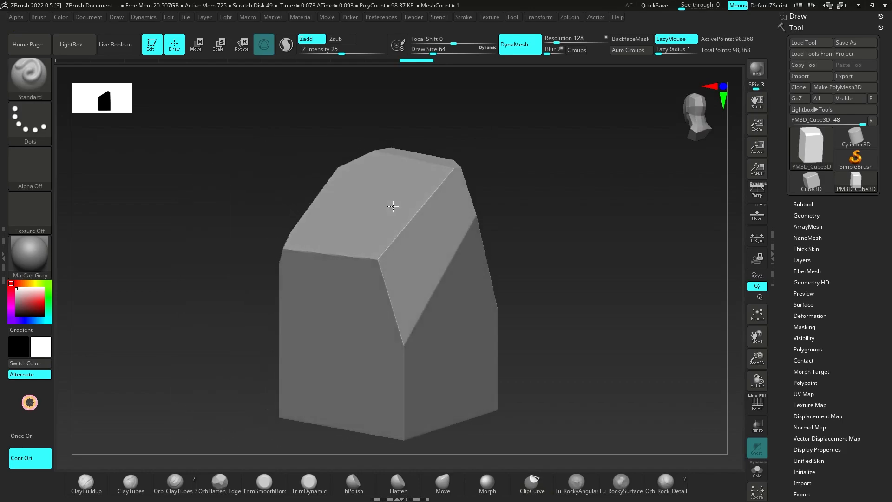
pyautogui.moveTo(458, 96)
pyautogui.mouseDown()
pyautogui.moveTo(382, 231)
pyautogui.moveTo(334, 218)
pyautogui.moveTo(399, 314)
pyautogui.mouseUp()
pyautogui.keyDown('ctrl'); pyautogui.keyDown('shift'); pyautogui.moveTo(271, 175); pyautogui.dragTo(477, 345); pyautogui.keyUp('shift'); pyautogui.keyUp('ctrl')
pyautogui.moveTo(458, 327); pyautogui.dragTo(405, 195)
pyautogui.keyDown('ctrl'); pyautogui.keyDown('shift'); pyautogui.moveTo(510, 217); pyautogui.dragTo(354, 345); pyautogui.keyUp('shift'); pyautogui.keyUp('ctrl')
pyautogui.moveTo(355, 344); pyautogui.dragTo(424, 325)
pyautogui.keyDown('ctrl'); pyautogui.keyDown('shift'); pyautogui.moveTo(557, 186); pyautogui.dragTo(513, 440); pyautogui.keyUp('shift'); pyautogui.keyUp('ctrl')
pyautogui.moveTo(547, 388)
pyautogui.mouseDown()
pyautogui.moveTo(481, 308)
pyautogui.moveTo(456, 360)
pyautogui.moveTo(456, 404)
pyautogui.moveTo(454, 329)
pyautogui.moveTo(432, 313)
pyautogui.moveTo(458, 265)
pyautogui.mouseUp()
# Step: Clip the block's lower corners and remaining side edges to give it a tapered rock shape
pyautogui.moveTo(394, 236)
pyautogui.keyDown('ctrl'); pyautogui.keyDown('shift'); pyautogui.mouseDown()
pyautogui.moveTo(566, 261)
pyautogui.moveTo(577, 274)
pyautogui.mouseUp(); pyautogui.keyUp('shift'); pyautogui.keyUp('ctrl')
pyautogui.moveTo(382, 255)
pyautogui.mouseDown()
pyautogui.moveTo(452, 183)
pyautogui.moveTo(478, 324)
pyautogui.moveTo(476, 295)
pyautogui.moveTo(441, 281)
pyautogui.moveTo(439, 296)
pyautogui.mouseUp()
pyautogui.hotkey('ctrl', 'shift')
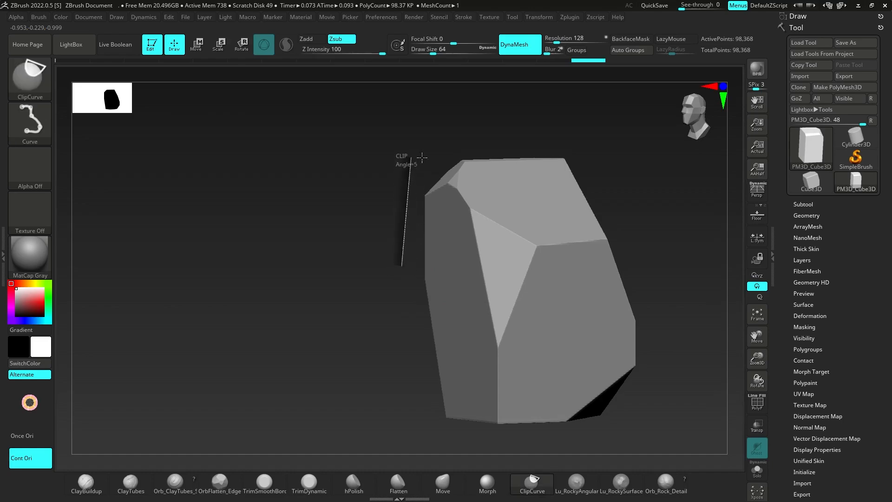
pyautogui.keyDown('ctrl'); pyautogui.keyDown('shift'); pyautogui.moveTo(439, 151); pyautogui.dragTo(440, 147); pyautogui.keyUp('shift'); pyautogui.keyUp('ctrl')
pyautogui.moveTo(386, 206); pyautogui.dragTo(446, 257)
pyautogui.moveTo(539, 297); pyautogui.dragTo(553, 250)
pyautogui.keyDown('ctrl'); pyautogui.keyDown('shift'); pyautogui.moveTo(575, 301); pyautogui.dragTo(487, 401); pyautogui.keyUp('shift'); pyautogui.keyUp('ctrl')
# Step: Try bent ClipCurve cuts on the rock's upper side
pyautogui.moveTo(487, 401)
pyautogui.mouseDown()
pyautogui.moveTo(486, 322)
pyautogui.moveTo(458, 311)
pyautogui.moveTo(507, 311)
pyautogui.moveTo(440, 296)
pyautogui.moveTo(453, 294)
pyautogui.mouseUp()
pyautogui.hotkey('ctrl', 'shift')
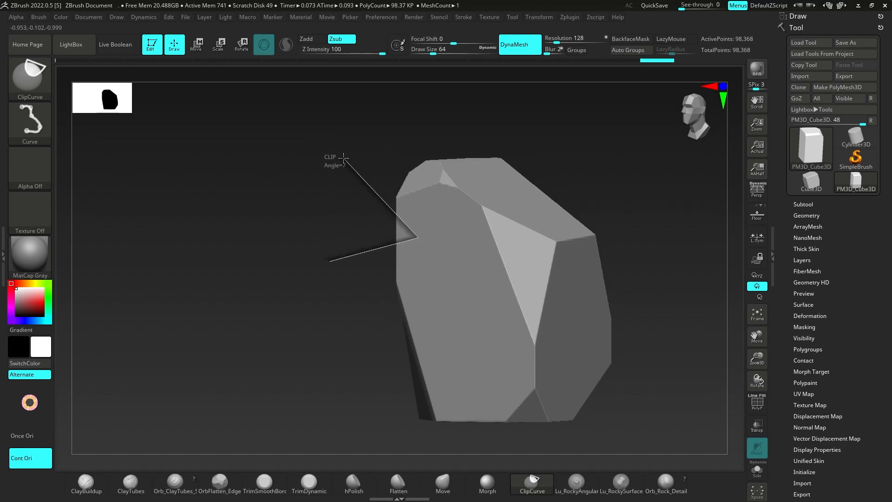
pyautogui.keyDown('ctrl'); pyautogui.keyDown('shift'); pyautogui.moveTo(368, 155); pyautogui.dragTo(368, 175); pyautogui.keyUp('shift'); pyautogui.keyUp('ctrl')
pyautogui.keyDown('ctrl'); pyautogui.keyDown('shift'); pyautogui.moveTo(352, 273); pyautogui.dragTo(432, 240); pyautogui.keyUp('shift'); pyautogui.keyUp('ctrl')
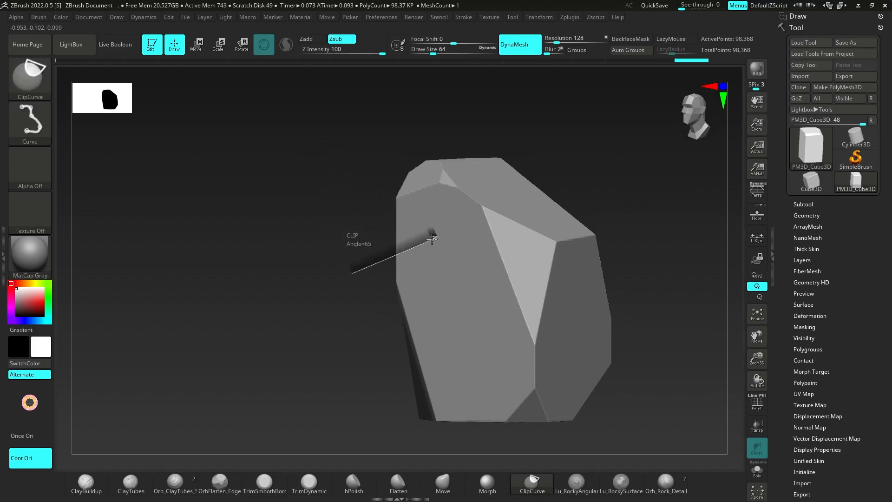
pyautogui.keyDown('ctrl'); pyautogui.keyDown('shift'); pyautogui.moveTo(306, 159); pyautogui.dragTo(307, 159); pyautogui.keyUp('shift'); pyautogui.keyUp('ctrl')
pyautogui.moveTo(307, 160)
pyautogui.mouseDown()
pyautogui.moveTo(414, 163)
pyautogui.moveTo(354, 152)
pyautogui.moveTo(425, 167)
pyautogui.moveTo(396, 180)
pyautogui.mouseUp()
pyautogui.hotkey('ctrl', 'z')
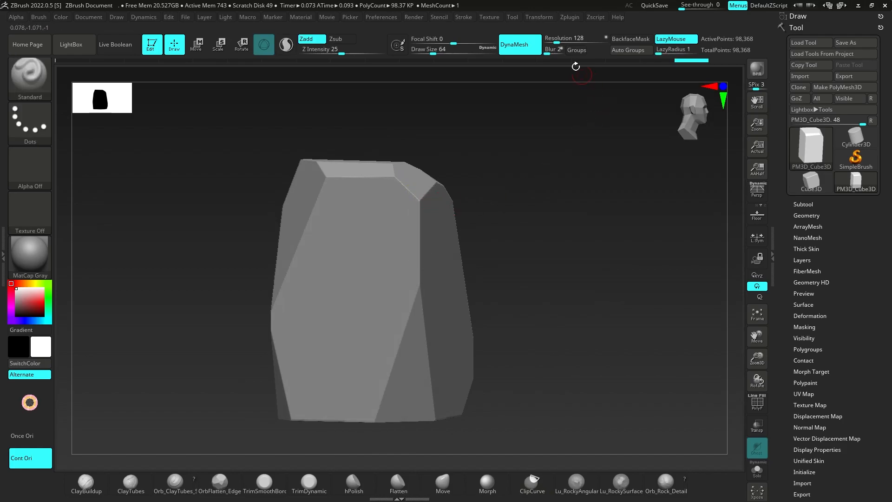
# Step: Remesh the clipped rock with DynaMesh at resolution 128
pyautogui.moveTo(553, 231)
pyautogui.keyDown('ctrl'); pyautogui.mouseDown()
pyautogui.moveTo(581, 195)
pyautogui.moveTo(569, 175)
pyautogui.moveTo(591, 141)
pyautogui.moveTo(497, 293)
pyautogui.mouseUp(); pyautogui.keyUp('ctrl')
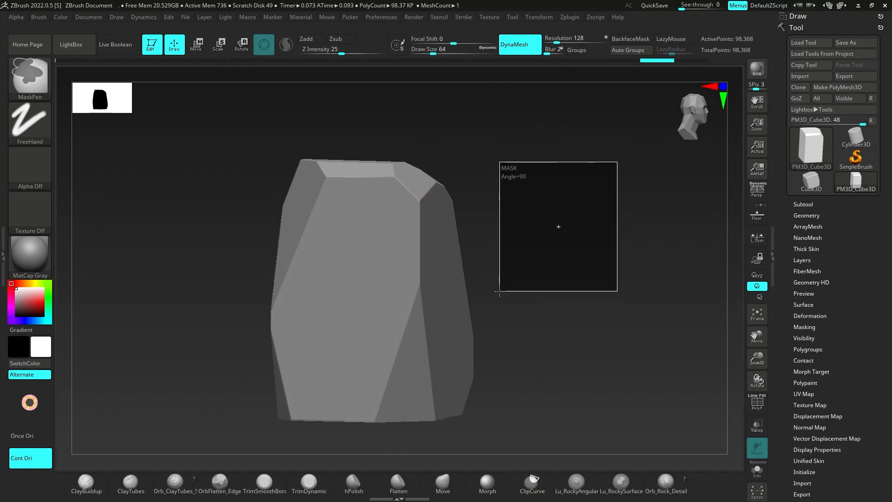
pyautogui.moveTo(336, 223)
pyautogui.mouseDown(button='right')
pyautogui.moveTo(329, 255)
pyautogui.moveTo(351, 315)
pyautogui.moveTo(321, 231)
pyautogui.moveTo(333, 242)
pyautogui.moveTo(384, 221)
pyautogui.moveTo(441, 239)
pyautogui.moveTo(428, 233)
pyautogui.moveTo(400, 241)
pyautogui.moveTo(420, 233)
pyautogui.moveTo(339, 221)
pyautogui.mouseUp(button='right')
pyautogui.moveTo(399, 250); pyautogui.dragTo(508, 281, button='right')
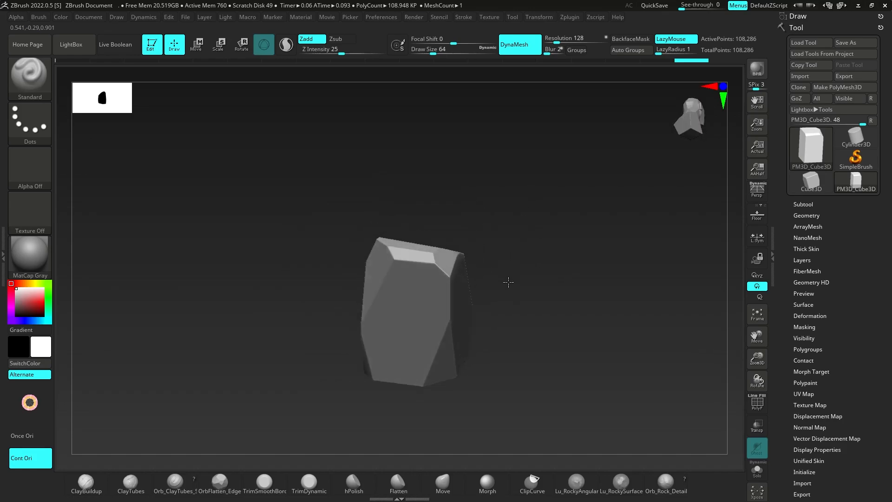
# Step: Clip the remaining sharp corners at the rock's top and base with straight and bent ClipCurve cuts
pyautogui.moveTo(493, 396)
pyautogui.mouseDown(button='right')
pyautogui.moveTo(369, 339)
pyautogui.moveTo(412, 265)
pyautogui.moveTo(422, 293)
pyautogui.moveTo(449, 305)
pyautogui.moveTo(456, 279)
pyautogui.mouseUp(button='right')
pyautogui.keyDown('ctrl'); pyautogui.keyDown('shift'); pyautogui.moveTo(385, 235); pyautogui.dragTo(444, 294); pyautogui.keyUp('shift'); pyautogui.keyUp('ctrl')
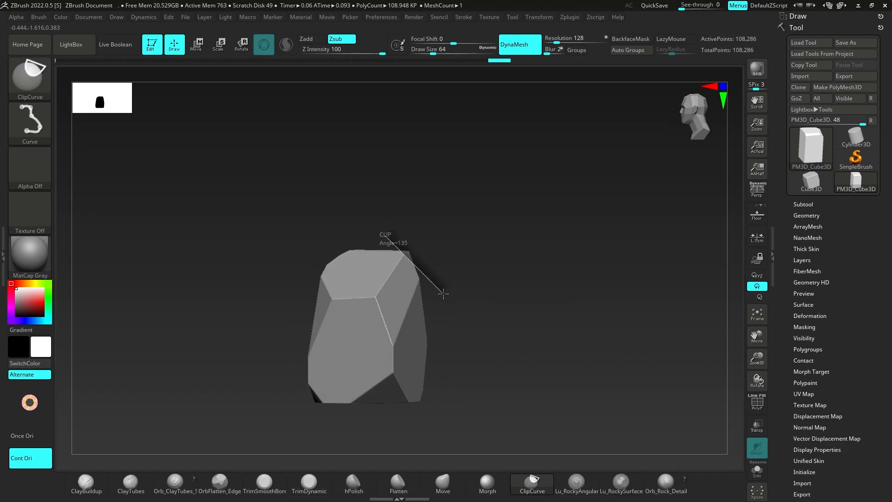
pyautogui.moveTo(464, 287); pyautogui.dragTo(424, 338, button='right')
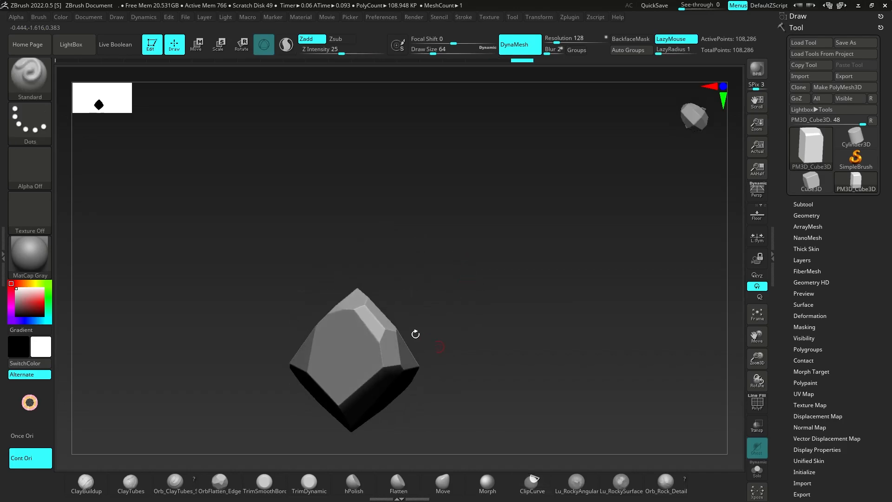
pyautogui.keyDown('ctrl'); pyautogui.keyDown('shift'); pyautogui.moveTo(322, 272); pyautogui.dragTo(339, 296); pyautogui.keyUp('shift'); pyautogui.keyUp('ctrl')
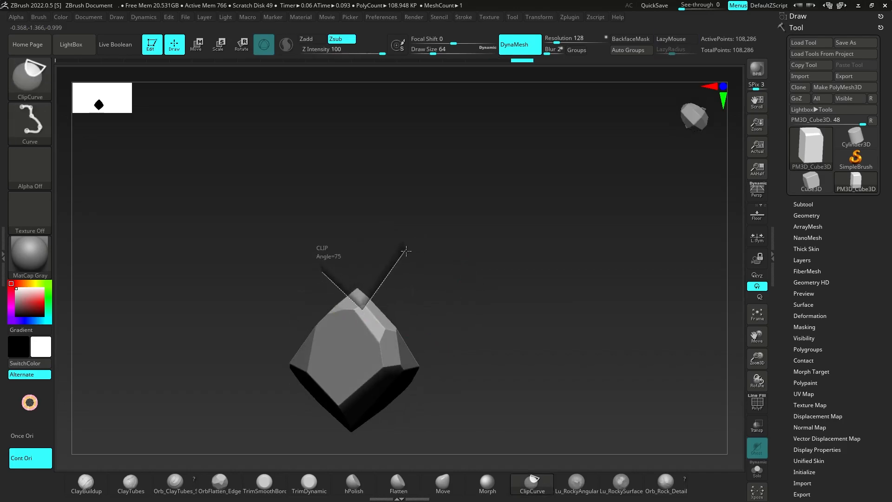
pyautogui.keyDown('ctrl'); pyautogui.keyDown('shift'); pyautogui.moveTo(406, 251); pyautogui.dragTo(406, 251); pyautogui.keyUp('shift'); pyautogui.keyUp('ctrl')
pyautogui.moveTo(314, 251)
pyautogui.mouseDown(button='right')
pyautogui.moveTo(309, 185)
pyautogui.moveTo(425, 278)
pyautogui.moveTo(290, 262)
pyautogui.mouseUp(button='right')
pyautogui.keyDown('ctrl'); pyautogui.keyDown('shift'); pyautogui.moveTo(423, 301); pyautogui.dragTo(423, 301); pyautogui.keyUp('shift'); pyautogui.keyUp('ctrl')
# Step: Remesh the rock with DynaMesh again after the extra corner cuts
pyautogui.moveTo(418, 288); pyautogui.dragTo(446, 253, button='right')
pyautogui.keyDown('ctrl'); pyautogui.moveTo(446, 253); pyautogui.dragTo(346, 284, button='right'); pyautogui.keyUp('ctrl')
pyautogui.keyDown('ctrl'); pyautogui.moveTo(347, 284); pyautogui.dragTo(274, 235, button='right'); pyautogui.keyUp('ctrl')
pyautogui.keyDown('ctrl'); pyautogui.moveTo(364, 247); pyautogui.dragTo(420, 223, button='right'); pyautogui.keyUp('ctrl')
pyautogui.keyDown('ctrl'); pyautogui.moveTo(419, 223); pyautogui.dragTo(361, 231, button='right'); pyautogui.keyUp('ctrl')
pyautogui.keyDown('ctrl'); pyautogui.moveTo(279, 209); pyautogui.dragTo(302, 242); pyautogui.keyUp('ctrl')
pyautogui.keyDown('alt'); pyautogui.moveTo(310, 245); pyautogui.dragTo(372, 297, button='right'); pyautogui.keyUp('alt')
pyautogui.keyDown('ctrl'); pyautogui.moveTo(390, 179); pyautogui.dragTo(443, 205, button='right'); pyautogui.keyUp('ctrl')
pyautogui.moveTo(444, 205); pyautogui.dragTo(364, 434, button='right')
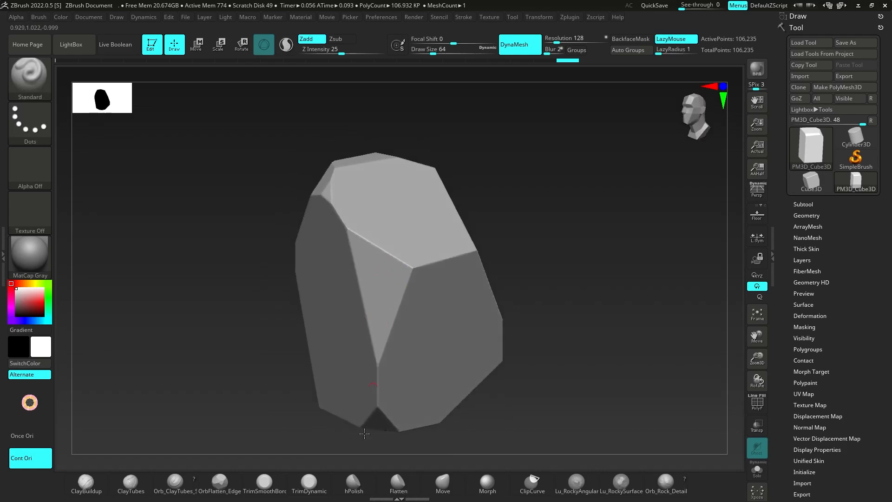
# Step: Choose the TrimDynamic brush and set its draw size to about 120
pyautogui.click(318, 485)
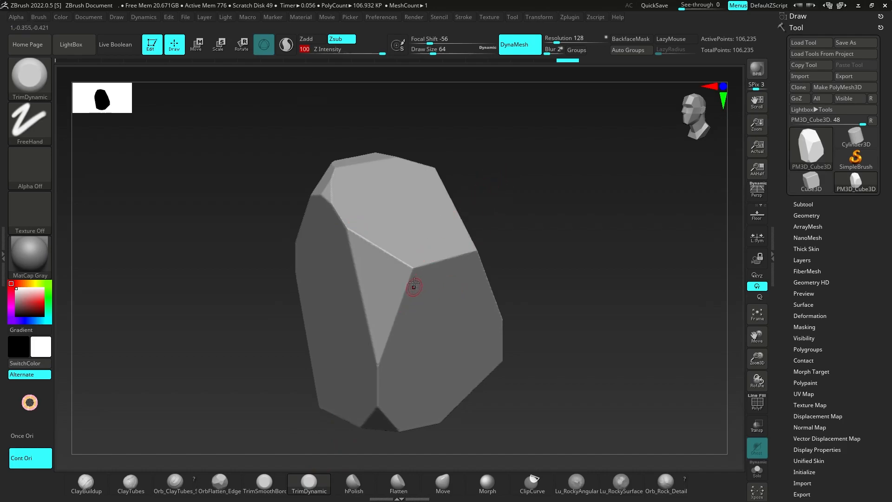
pyautogui.hotkey('ctrl', 'z')
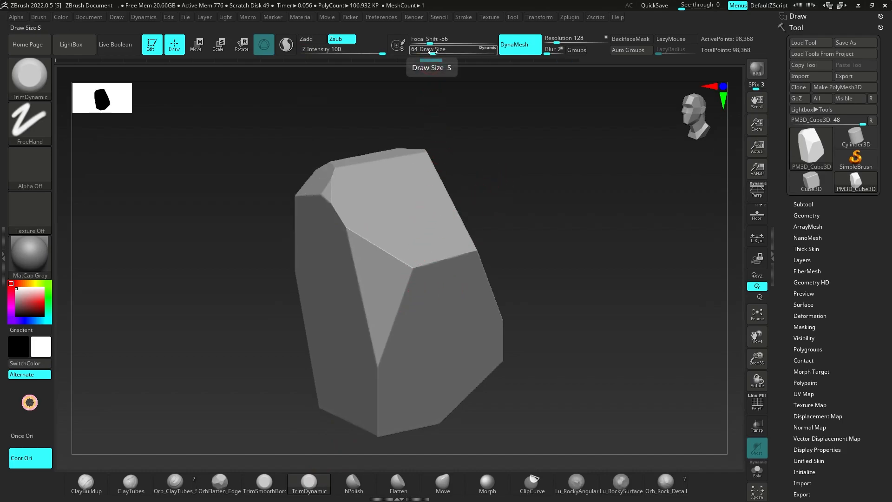
pyautogui.moveTo(431, 60); pyautogui.dragTo(568, 60)
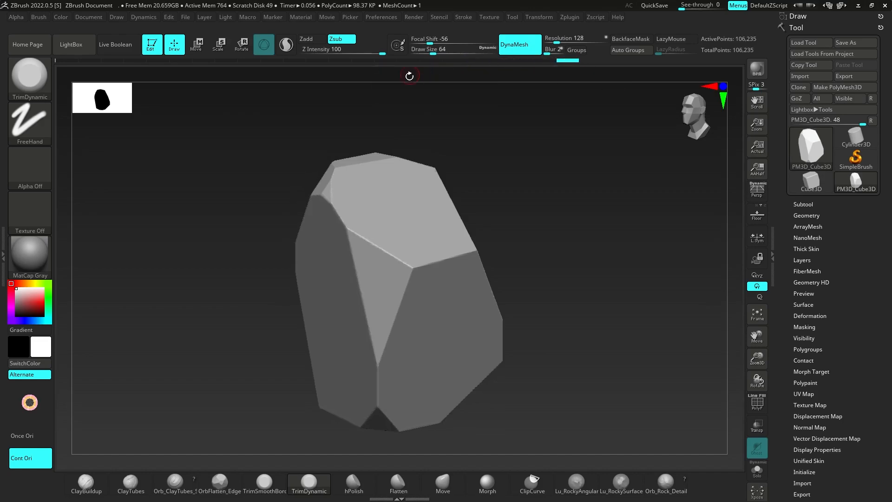
pyautogui.moveTo(430, 55); pyautogui.dragTo(440, 50)
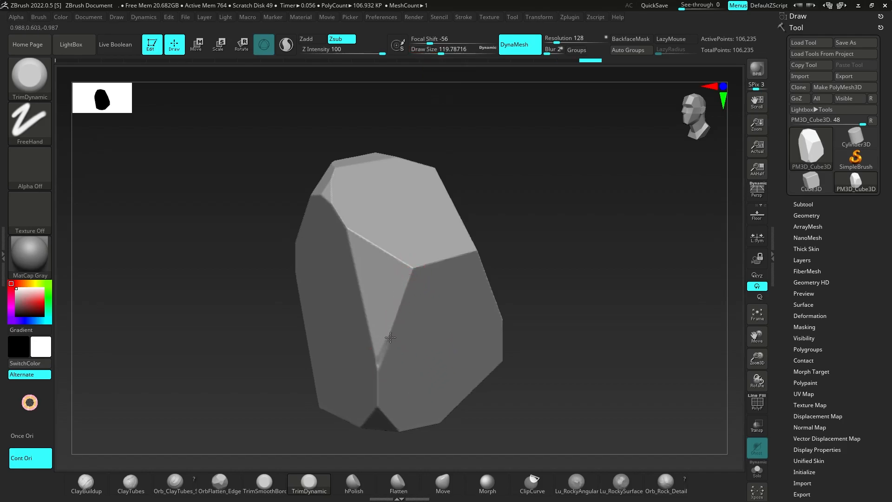
# Step: Bevel the three edges around the rock's triangular front facet with TrimDynamic strokes
pyautogui.moveTo(410, 282); pyautogui.dragTo(379, 354)
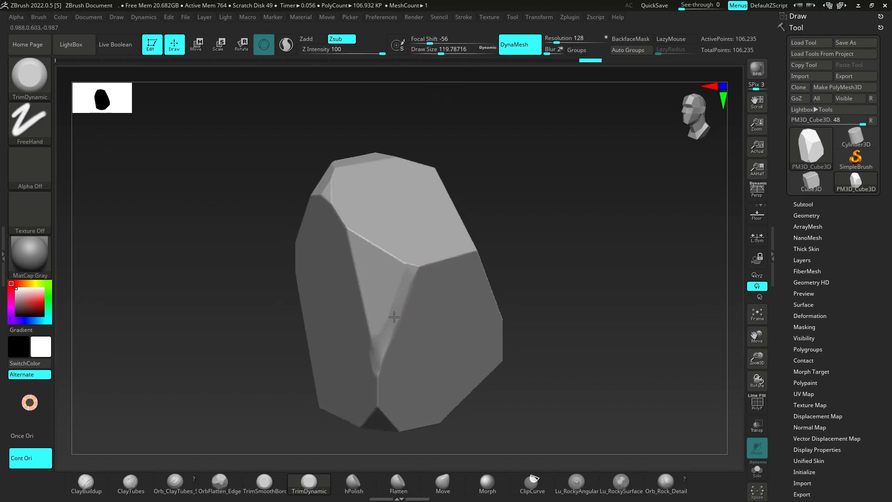
pyautogui.moveTo(343, 225); pyautogui.dragTo(388, 258)
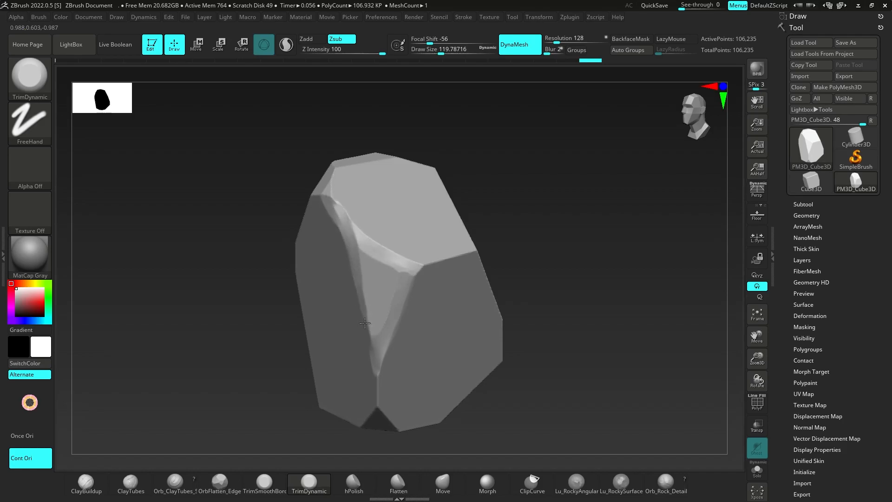
pyautogui.moveTo(370, 339); pyautogui.dragTo(361, 263)
# Step: Soften the corner above the triangular front facet and the neighbouring upper edges with TrimDynamic strokes
pyautogui.moveTo(364, 251); pyautogui.dragTo(444, 322, button='right')
pyautogui.moveTo(398, 291)
pyautogui.keyDown('alt'); pyautogui.mouseDown()
pyautogui.moveTo(372, 267)
pyautogui.moveTo(378, 304)
pyautogui.mouseUp(); pyautogui.keyUp('alt')
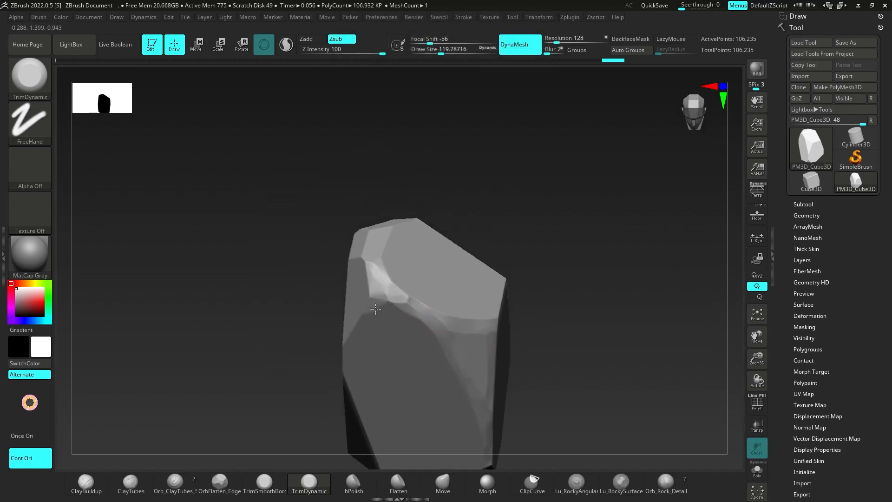
pyautogui.moveTo(377, 265); pyautogui.dragTo(381, 292)
pyautogui.moveTo(374, 295); pyautogui.dragTo(432, 265, button='right')
pyautogui.keyDown('alt'); pyautogui.moveTo(367, 269); pyautogui.dragTo(392, 235, button='right'); pyautogui.keyUp('alt')
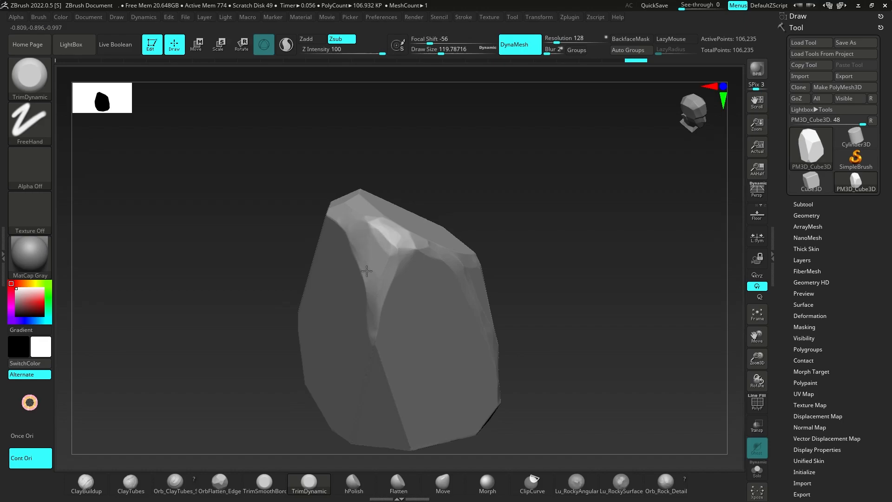
pyautogui.moveTo(385, 285); pyautogui.dragTo(383, 275, button='right')
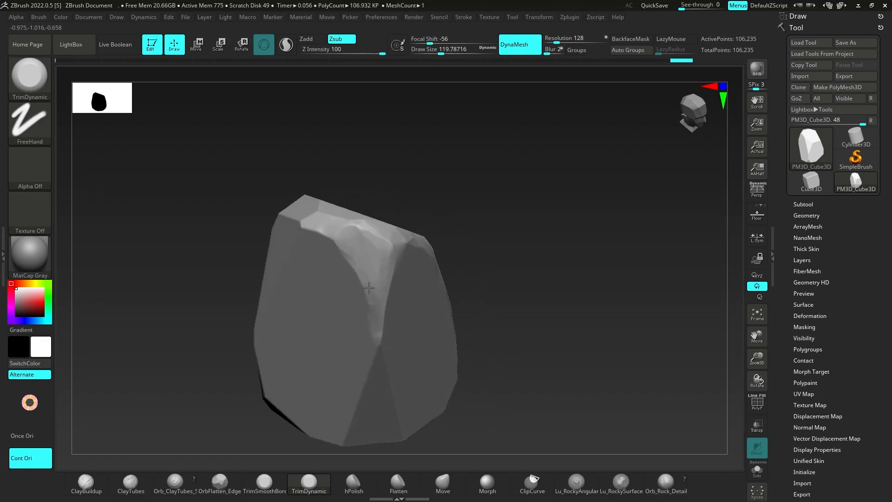
pyautogui.moveTo(346, 243); pyautogui.dragTo(358, 279, button='right')
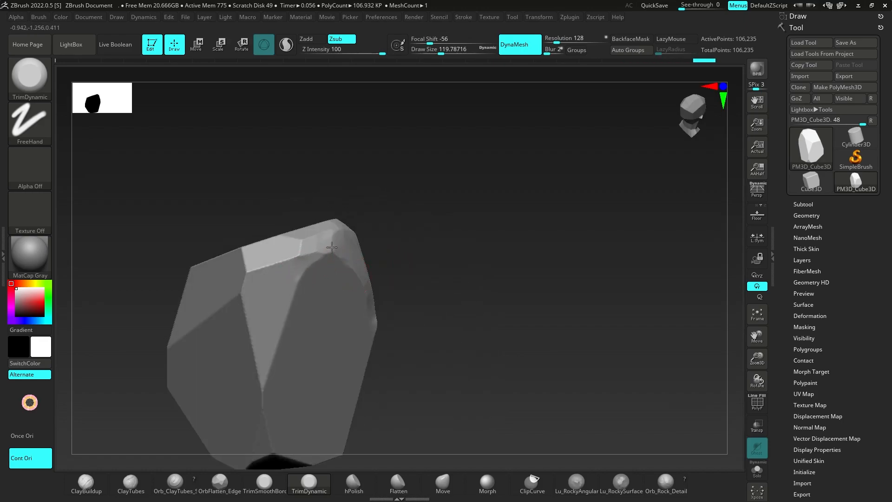
# Step: Bevel the narrow top rim and the long side edge of the slanted upper facet with TrimDynamic
pyautogui.moveTo(306, 249); pyautogui.dragTo(320, 236)
pyautogui.moveTo(302, 267); pyautogui.dragTo(294, 280)
pyautogui.moveTo(263, 312)
pyautogui.keyDown('alt'); pyautogui.mouseDown(button='right')
pyautogui.moveTo(368, 285)
pyautogui.moveTo(390, 244)
pyautogui.mouseUp(button='right'); pyautogui.keyUp('alt')
pyautogui.moveTo(348, 256)
pyautogui.mouseDown()
pyautogui.moveTo(350, 275)
pyautogui.moveTo(343, 250)
pyautogui.moveTo(319, 235)
pyautogui.mouseUp()
pyautogui.moveTo(330, 253)
pyautogui.mouseDown(button='right')
pyautogui.moveTo(359, 266)
pyautogui.moveTo(297, 263)
pyautogui.mouseUp(button='right')
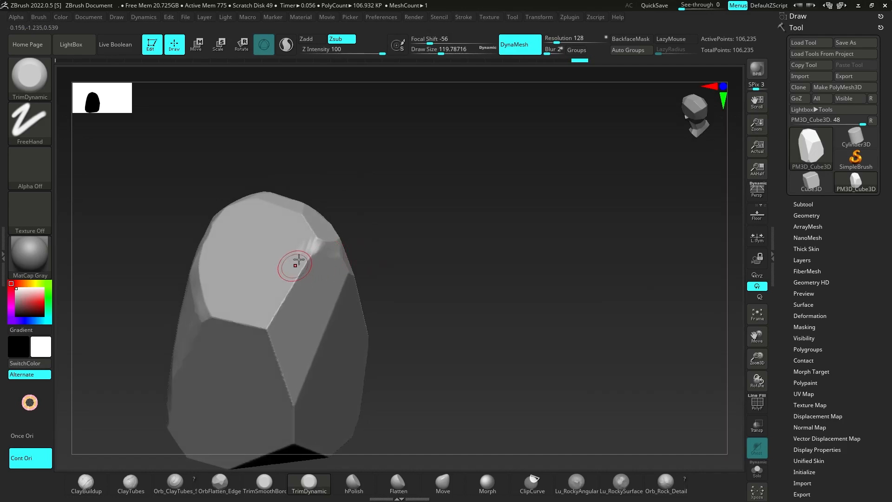
pyautogui.moveTo(312, 247); pyautogui.dragTo(265, 330)
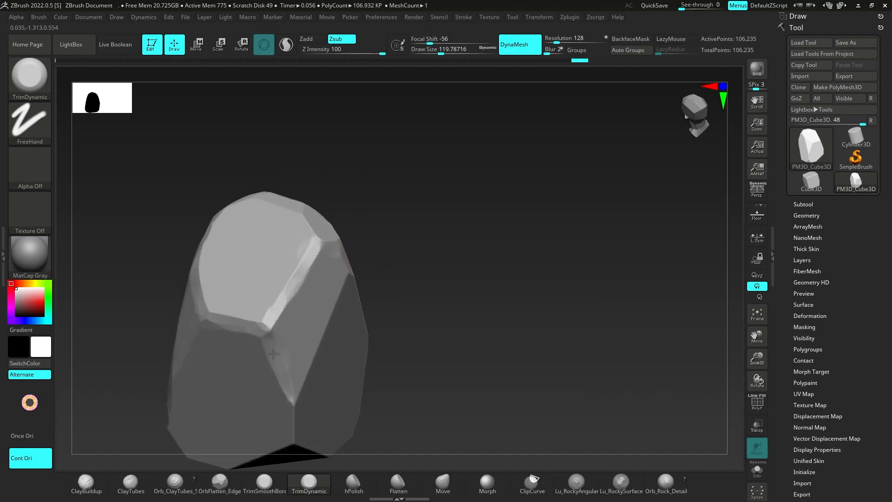
# Step: Bevel the edges running from the slanted facet's lower corner to the small triangular facet at the base
pyautogui.moveTo(288, 411)
pyautogui.mouseDown(button='right')
pyautogui.moveTo(309, 342)
pyautogui.moveTo(299, 269)
pyautogui.moveTo(291, 307)
pyautogui.mouseUp(button='right')
pyautogui.moveTo(274, 305)
pyautogui.mouseDown()
pyautogui.moveTo(272, 312)
pyautogui.moveTo(269, 289)
pyautogui.mouseUp()
pyautogui.moveTo(283, 326)
pyautogui.mouseDown(button='right')
pyautogui.moveTo(295, 320)
pyautogui.moveTo(262, 326)
pyautogui.mouseUp(button='right')
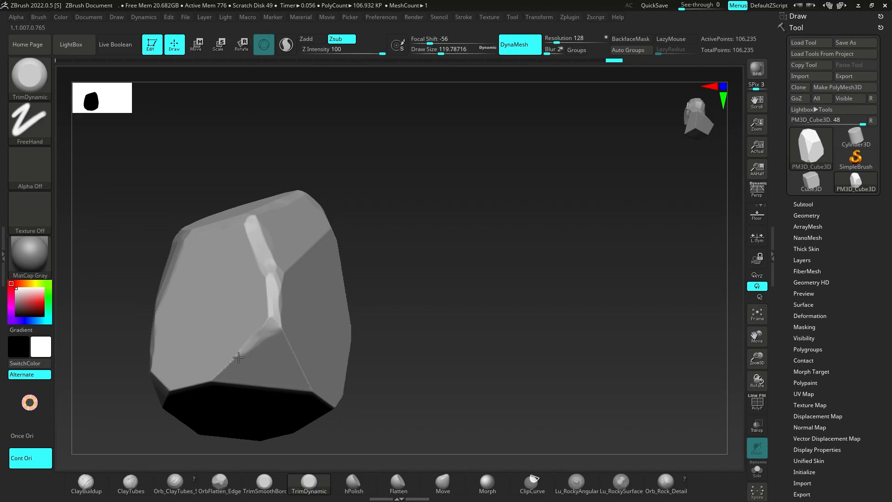
pyautogui.moveTo(215, 372); pyautogui.dragTo(213, 375)
pyautogui.moveTo(238, 386)
pyautogui.keyDown('alt'); pyautogui.mouseDown(button='right')
pyautogui.moveTo(300, 387)
pyautogui.moveTo(309, 327)
pyautogui.mouseUp(button='right'); pyautogui.keyUp('alt')
pyautogui.moveTo(309, 327)
pyautogui.mouseDown(button='right')
pyautogui.moveTo(307, 303)
pyautogui.moveTo(265, 335)
pyautogui.mouseUp(button='right')
pyautogui.moveTo(283, 334)
pyautogui.mouseDown()
pyautogui.moveTo(303, 338)
pyautogui.moveTo(255, 311)
pyautogui.moveTo(240, 318)
pyautogui.moveTo(266, 328)
pyautogui.mouseUp()
# Step: Bevel the sharp edges around the rock's base with repeated TrimDynamic strokes
pyautogui.moveTo(274, 336)
pyautogui.mouseDown(button='right')
pyautogui.moveTo(293, 344)
pyautogui.moveTo(265, 262)
pyautogui.moveTo(319, 327)
pyautogui.moveTo(292, 307)
pyautogui.moveTo(401, 256)
pyautogui.mouseUp(button='right')
pyautogui.moveTo(318, 264)
pyautogui.mouseDown(button='right')
pyautogui.moveTo(330, 271)
pyautogui.moveTo(319, 269)
pyautogui.mouseUp(button='right')
pyautogui.moveTo(324, 203)
pyautogui.mouseDown()
pyautogui.moveTo(327, 187)
pyautogui.moveTo(345, 279)
pyautogui.mouseUp()
pyautogui.moveTo(344, 321); pyautogui.dragTo(299, 290, button='right')
pyautogui.moveTo(298, 293); pyautogui.dragTo(294, 323)
pyautogui.moveTo(337, 302)
pyautogui.mouseDown()
pyautogui.moveTo(327, 265)
pyautogui.moveTo(351, 328)
pyautogui.mouseUp()
pyautogui.moveTo(352, 331); pyautogui.dragTo(316, 321, button='right')
pyautogui.moveTo(325, 320)
pyautogui.mouseDown()
pyautogui.moveTo(351, 304)
pyautogui.moveTo(267, 301)
pyautogui.mouseUp()
pyautogui.moveTo(267, 306); pyautogui.dragTo(209, 290, button='right')
pyautogui.moveTo(237, 298)
pyautogui.mouseDown()
pyautogui.moveTo(279, 289)
pyautogui.moveTo(306, 226)
pyautogui.mouseUp()
pyautogui.moveTo(278, 298); pyautogui.dragTo(249, 298)
pyautogui.moveTo(251, 304); pyautogui.dragTo(341, 304, button='right')
pyautogui.moveTo(264, 229); pyautogui.dragTo(304, 282)
pyautogui.moveTo(228, 307)
pyautogui.mouseDown()
pyautogui.moveTo(309, 296)
pyautogui.moveTo(301, 269)
pyautogui.mouseUp()
# Step: Bevel the remaining hard edges between the side and upper facets with TrimDynamic
pyautogui.moveTo(316, 283); pyautogui.dragTo(288, 269, button='right')
pyautogui.moveTo(204, 318); pyautogui.dragTo(301, 204)
pyautogui.moveTo(316, 205); pyautogui.dragTo(279, 195, button='right')
pyautogui.moveTo(326, 315)
pyautogui.mouseDown()
pyautogui.moveTo(313, 225)
pyautogui.moveTo(328, 292)
pyautogui.mouseUp()
pyautogui.moveTo(344, 283); pyautogui.dragTo(360, 191)
pyautogui.moveTo(360, 191)
pyautogui.mouseDown(button='right')
pyautogui.moveTo(321, 186)
pyautogui.moveTo(385, 253)
pyautogui.moveTo(432, 274)
pyautogui.mouseUp(button='right')
pyautogui.moveTo(432, 279); pyautogui.dragTo(437, 308)
pyautogui.moveTo(437, 309); pyautogui.dragTo(448, 320, button='right')
pyautogui.moveTo(441, 316); pyautogui.dragTo(460, 331)
pyautogui.keyDown('alt'); pyautogui.moveTo(460, 331); pyautogui.dragTo(381, 327, button='right'); pyautogui.keyUp('alt')
pyautogui.moveTo(381, 328); pyautogui.dragTo(413, 233, button='right')
pyautogui.moveTo(413, 228); pyautogui.dragTo(406, 248)
pyautogui.moveTo(406, 249); pyautogui.dragTo(353, 272, button='right')
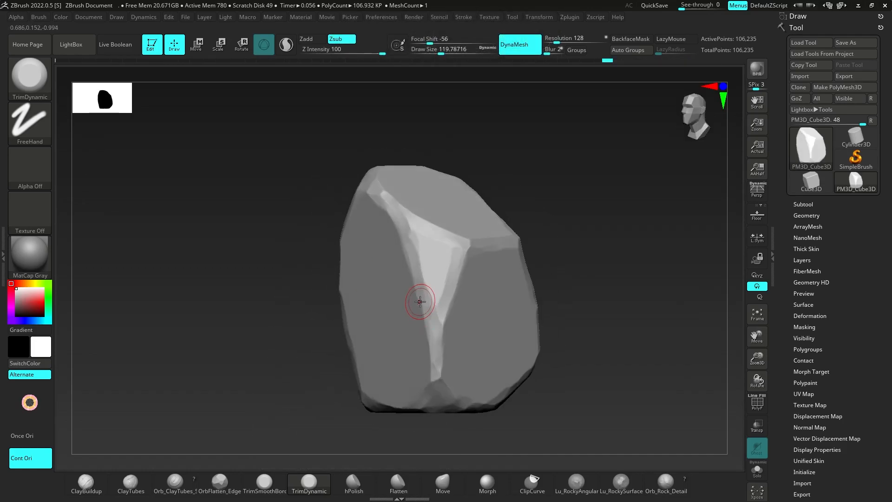
# Step: Examine the bevelled rock from several sides, both close up and from a distance
pyautogui.moveTo(419, 275); pyautogui.dragTo(457, 292, button='right')
pyautogui.keyDown('ctrl'); pyautogui.moveTo(457, 292); pyautogui.dragTo(418, 292, button='right'); pyautogui.keyUp('ctrl')
pyautogui.moveTo(418, 293)
pyautogui.keyDown('ctrl'); pyautogui.mouseDown(button='right')
pyautogui.moveTo(460, 292)
pyautogui.moveTo(419, 293)
pyautogui.mouseUp(button='right'); pyautogui.keyUp('ctrl')
pyautogui.moveTo(418, 293)
pyautogui.keyDown('ctrl'); pyautogui.mouseDown(button='right')
pyautogui.moveTo(367, 286)
pyautogui.moveTo(408, 281)
pyautogui.mouseUp(button='right'); pyautogui.keyUp('ctrl')
pyautogui.moveTo(409, 280)
pyautogui.keyDown('ctrl'); pyautogui.mouseDown(button='right')
pyautogui.moveTo(434, 275)
pyautogui.moveTo(408, 266)
pyautogui.mouseUp(button='right'); pyautogui.keyUp('ctrl')
pyautogui.keyDown('alt'); pyautogui.moveTo(408, 266); pyautogui.dragTo(313, 277, button='right'); pyautogui.keyUp('alt')
pyautogui.keyDown('ctrl'); pyautogui.moveTo(230, 268); pyautogui.dragTo(325, 274, button='right'); pyautogui.keyUp('ctrl')
pyautogui.moveTo(325, 274)
pyautogui.keyDown('ctrl'); pyautogui.mouseDown(button='right')
pyautogui.moveTo(304, 236)
pyautogui.moveTo(356, 235)
pyautogui.moveTo(310, 228)
pyautogui.moveTo(336, 251)
pyautogui.moveTo(325, 256)
pyautogui.mouseUp(button='right'); pyautogui.keyUp('ctrl')
pyautogui.keyDown('alt'); pyautogui.moveTo(325, 256); pyautogui.dragTo(377, 316, button='right'); pyautogui.keyUp('alt')
pyautogui.moveTo(383, 351); pyautogui.dragTo(337, 286, button='right')
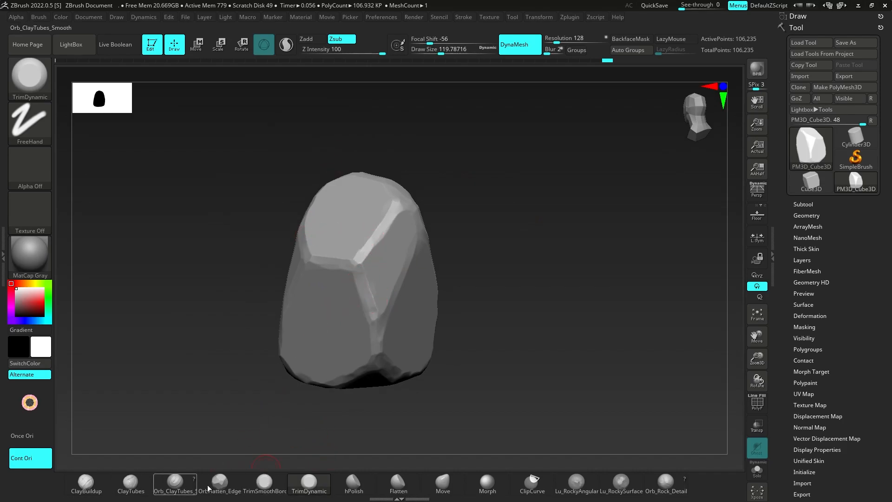
# Step: Choose the TrimSmoothBorder brush and give it the square Alpha 28
pyautogui.click(265, 483)
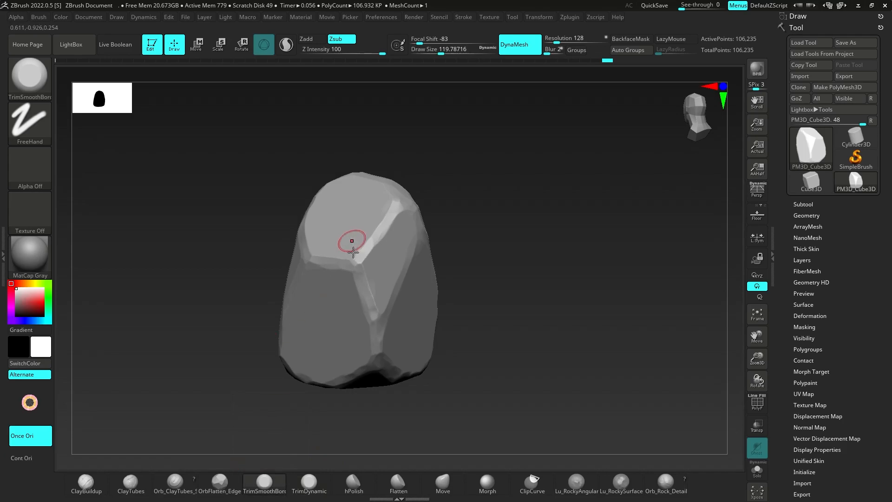
pyautogui.press('f')
pyautogui.click(43, 172)
pyautogui.click(171, 181)
# Step: Chip the slanted top facet's lower corner and the edge running down from it with TrimSmoothBorder strokes
pyautogui.moveTo(311, 199); pyautogui.dragTo(358, 201, button='right')
pyautogui.moveTo(392, 283)
pyautogui.mouseDown()
pyautogui.moveTo(393, 265)
pyautogui.moveTo(421, 329)
pyautogui.mouseUp()
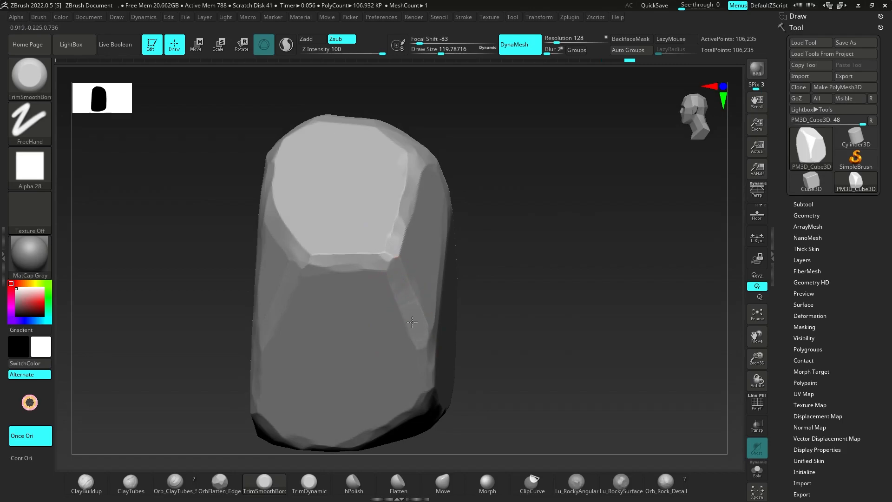
pyautogui.moveTo(393, 263); pyautogui.dragTo(390, 249)
pyautogui.moveTo(413, 293)
pyautogui.mouseDown(button='right')
pyautogui.moveTo(385, 297)
pyautogui.moveTo(376, 321)
pyautogui.moveTo(391, 296)
pyautogui.mouseUp(button='right')
pyautogui.moveTo(391, 296)
pyautogui.mouseDown()
pyautogui.moveTo(330, 285)
pyautogui.moveTo(361, 292)
pyautogui.mouseUp()
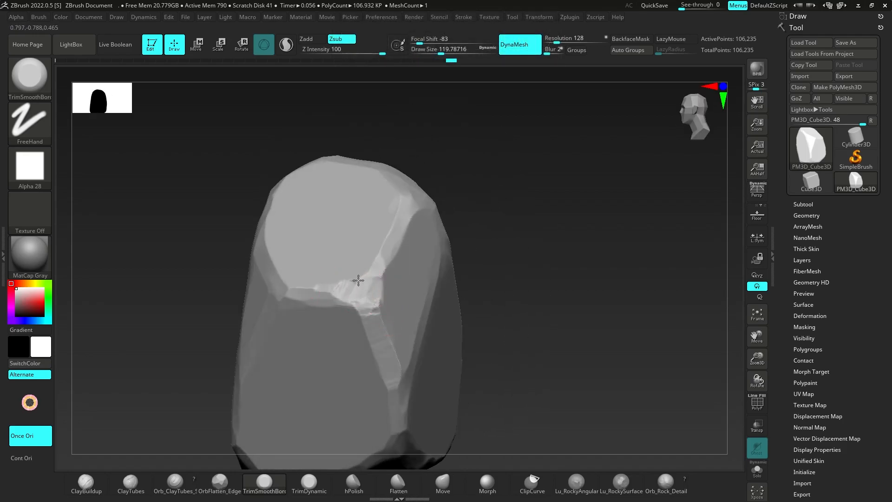
pyautogui.moveTo(374, 285)
pyautogui.mouseDown(button='right')
pyautogui.moveTo(390, 297)
pyautogui.moveTo(372, 283)
pyautogui.mouseUp(button='right')
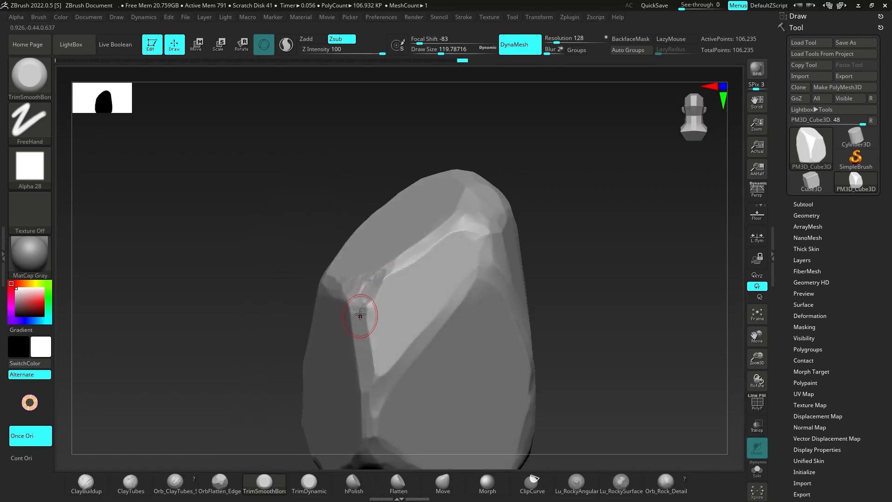
pyautogui.moveTo(364, 313); pyautogui.dragTo(372, 361)
pyautogui.moveTo(390, 333)
pyautogui.mouseDown(button='right')
pyautogui.moveTo(434, 311)
pyautogui.moveTo(346, 313)
pyautogui.moveTo(384, 314)
pyautogui.mouseUp(button='right')
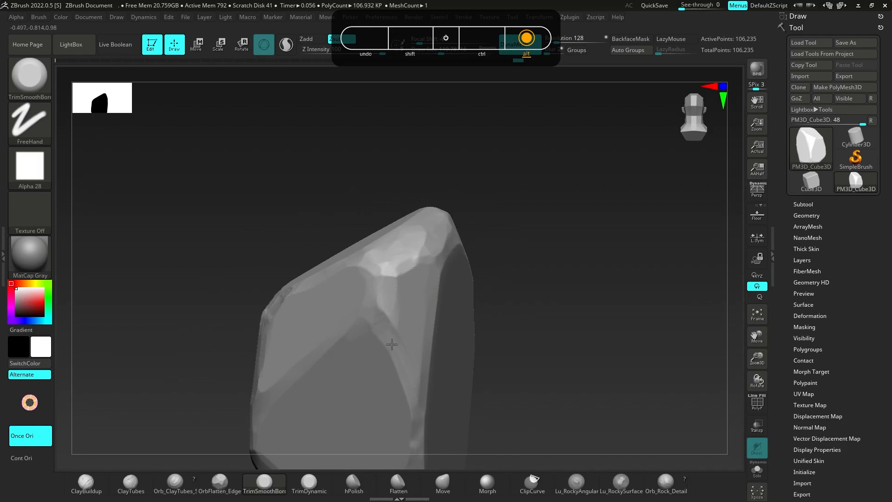
# Step: Chip the upper corner beside the rock's narrow top and the short edge below it with TrimSmoothBorder
pyautogui.moveTo(375, 307)
pyautogui.mouseDown()
pyautogui.moveTo(380, 277)
pyautogui.moveTo(363, 310)
pyautogui.mouseUp()
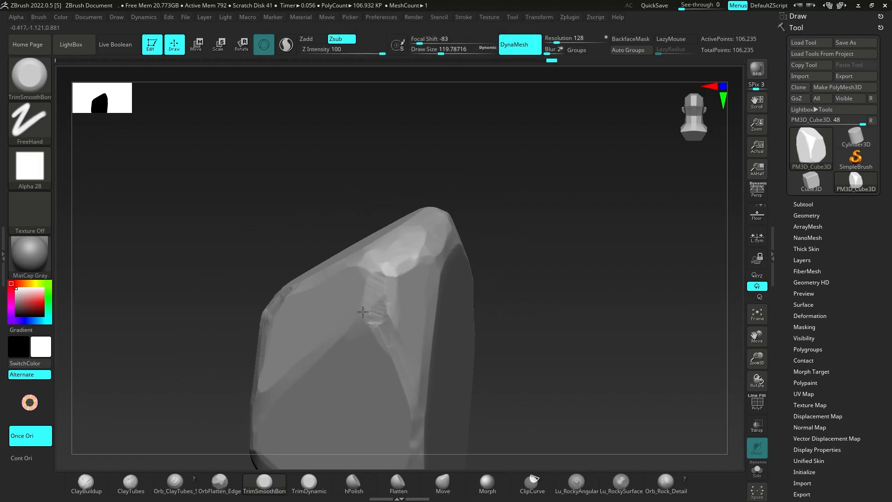
pyautogui.moveTo(388, 265); pyautogui.dragTo(400, 261, button='right')
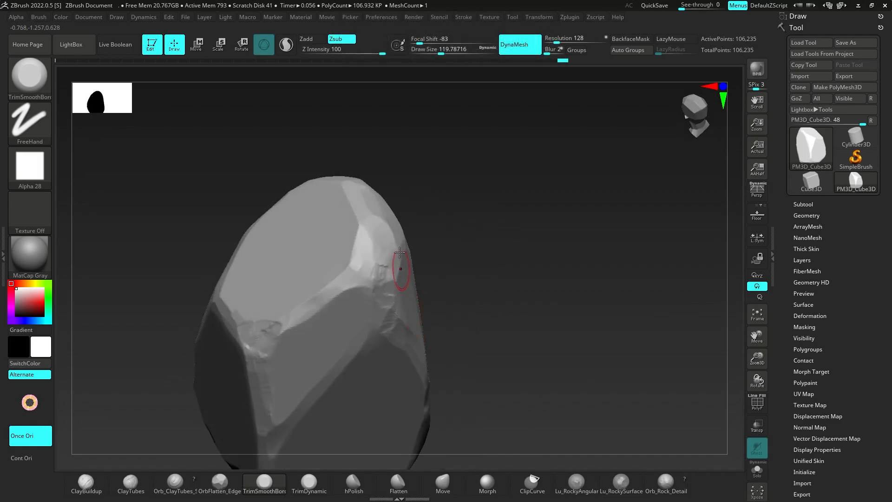
pyautogui.moveTo(369, 274)
pyautogui.mouseDown()
pyautogui.moveTo(368, 249)
pyautogui.moveTo(352, 270)
pyautogui.mouseUp()
pyautogui.moveTo(360, 278)
pyautogui.mouseDown(button='right')
pyautogui.moveTo(344, 272)
pyautogui.moveTo(374, 277)
pyautogui.mouseUp(button='right')
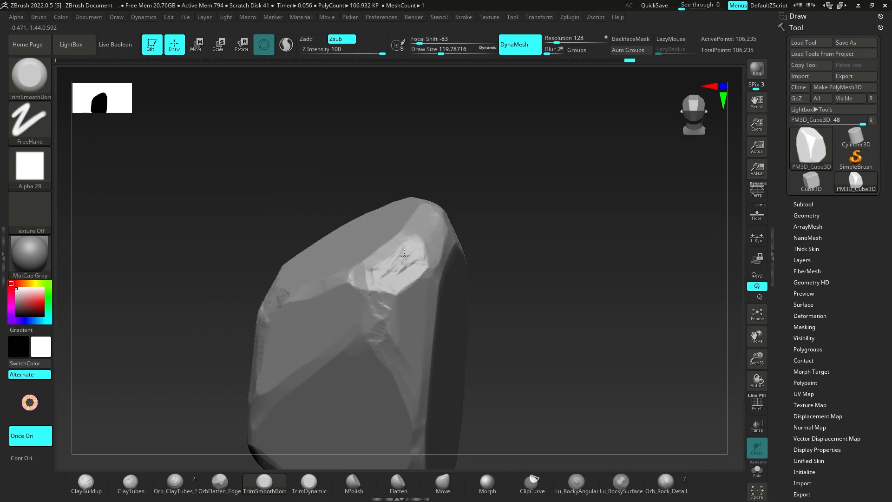
pyautogui.moveTo(422, 237); pyautogui.dragTo(417, 280, button='right')
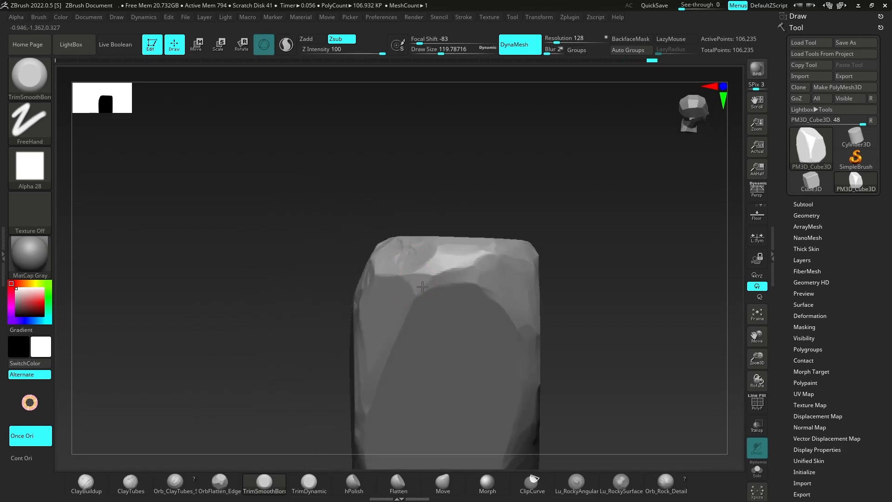
# Step: Roughen the bevel along the rock's narrow top edge with short TrimSmoothBorder strokes
pyautogui.moveTo(441, 278); pyautogui.dragTo(467, 264)
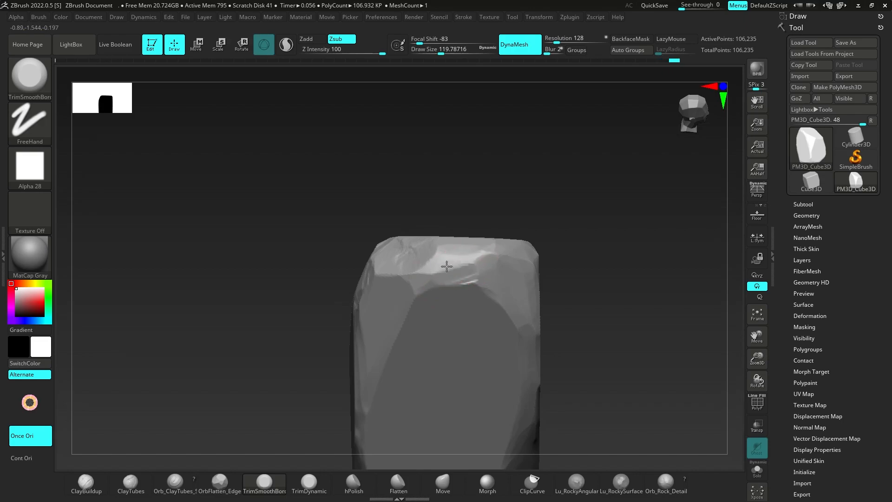
pyautogui.moveTo(408, 272); pyautogui.dragTo(436, 264, button='right')
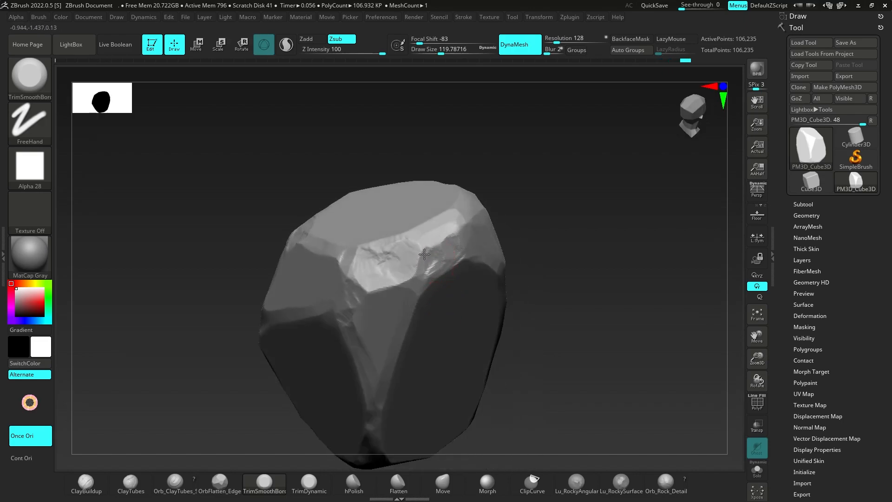
pyautogui.moveTo(414, 261); pyautogui.dragTo(438, 248)
pyautogui.moveTo(438, 248)
pyautogui.mouseDown(button='right')
pyautogui.moveTo(436, 228)
pyautogui.moveTo(409, 232)
pyautogui.mouseUp(button='right')
pyautogui.keyDown('alt'); pyautogui.moveTo(395, 340); pyautogui.dragTo(436, 195, button='right'); pyautogui.keyUp('alt')
pyautogui.moveTo(402, 316)
pyautogui.mouseDown(button='right')
pyautogui.moveTo(413, 229)
pyautogui.moveTo(403, 317)
pyautogui.mouseUp(button='right')
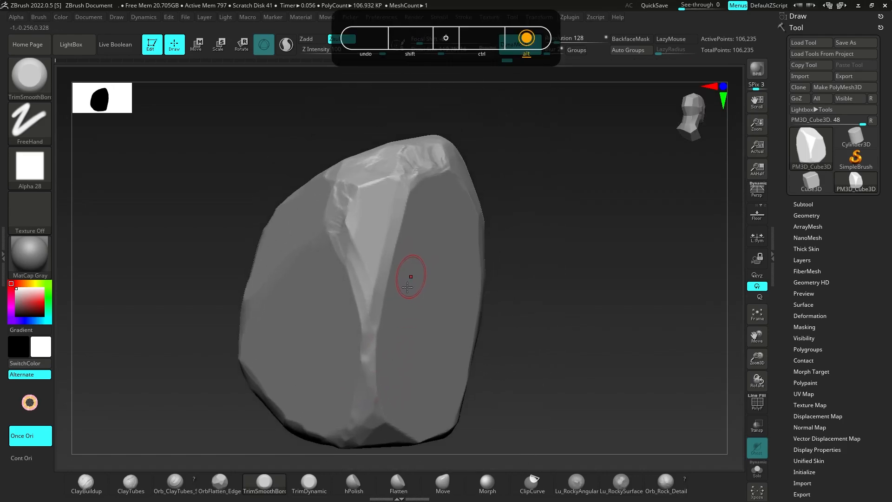
pyautogui.keyDown('ctrl'); pyautogui.moveTo(409, 280); pyautogui.dragTo(412, 249, button='right'); pyautogui.keyUp('ctrl')
pyautogui.moveTo(412, 196); pyautogui.dragTo(416, 224, button='right')
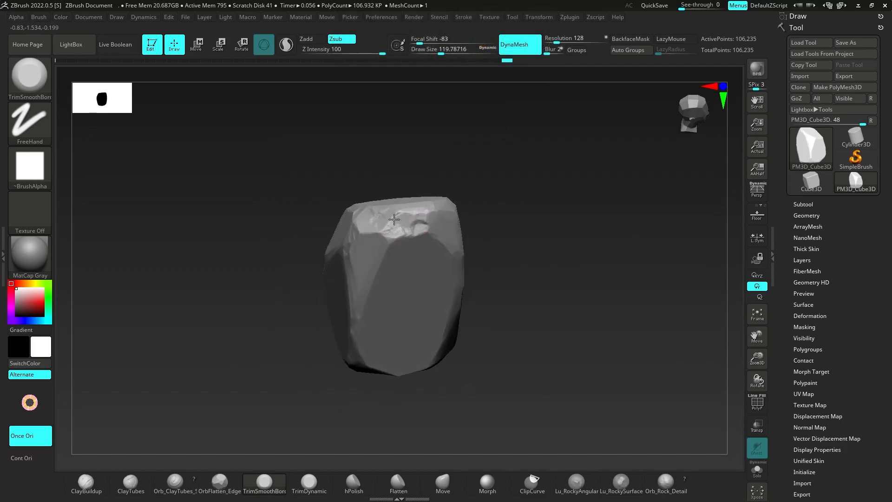
pyautogui.moveTo(403, 217); pyautogui.dragTo(346, 175, button='right')
# Step: Chip the edges and corners around the rock's underside with TrimSmoothBorder
pyautogui.keyDown('alt'); pyautogui.moveTo(408, 293); pyautogui.dragTo(386, 251, button='right'); pyautogui.keyUp('alt')
pyautogui.moveTo(386, 278)
pyautogui.keyDown('alt'); pyautogui.mouseDown()
pyautogui.moveTo(388, 255)
pyautogui.moveTo(385, 278)
pyautogui.mouseUp(); pyautogui.keyUp('alt')
pyautogui.moveTo(387, 233)
pyautogui.mouseDown()
pyautogui.moveTo(380, 276)
pyautogui.moveTo(388, 281)
pyautogui.mouseUp()
pyautogui.moveTo(390, 266)
pyautogui.mouseDown(button='right')
pyautogui.moveTo(357, 261)
pyautogui.moveTo(358, 277)
pyautogui.mouseUp(button='right')
pyautogui.moveTo(358, 277)
pyautogui.mouseDown(button='right')
pyautogui.moveTo(407, 287)
pyautogui.moveTo(353, 276)
pyautogui.moveTo(399, 273)
pyautogui.moveTo(392, 342)
pyautogui.moveTo(384, 334)
pyautogui.mouseUp(button='right')
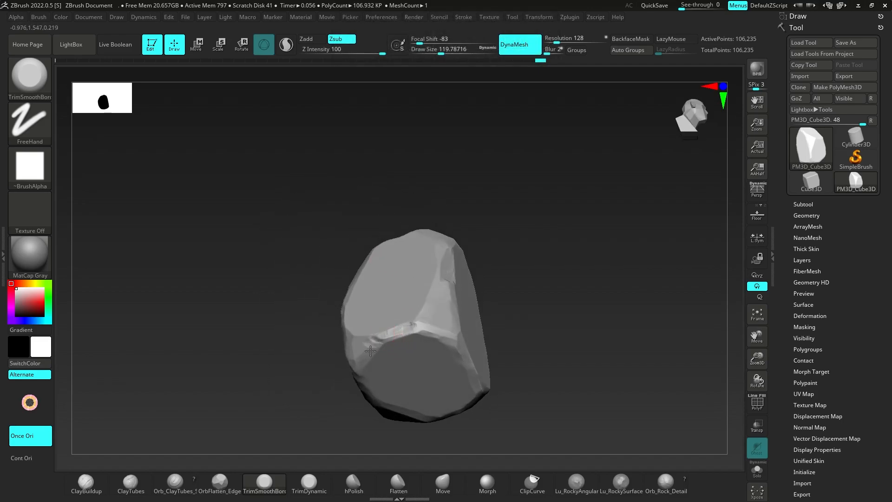
pyautogui.moveTo(417, 322); pyautogui.dragTo(445, 310, button='right')
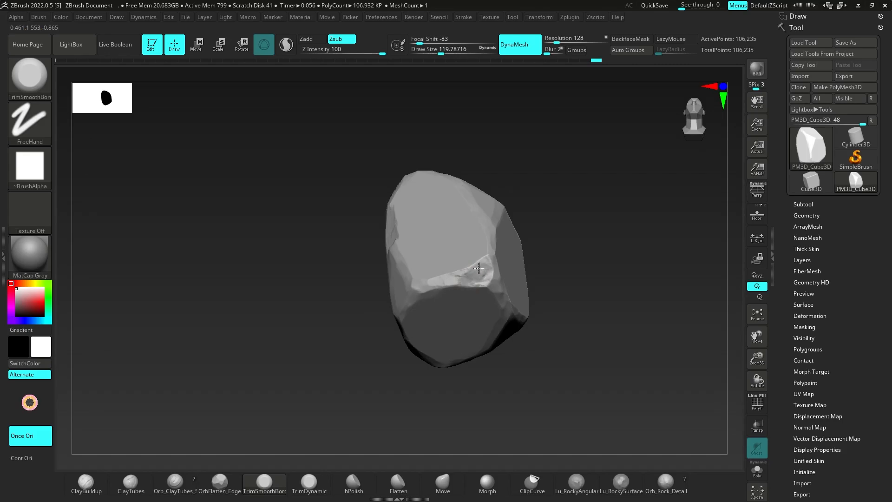
pyautogui.moveTo(446, 292); pyautogui.dragTo(459, 323, button='right')
# Step: Chip the borders and lower part of the triangular front facet with TrimSmoothBorder
pyautogui.moveTo(460, 322); pyautogui.dragTo(467, 244, button='right')
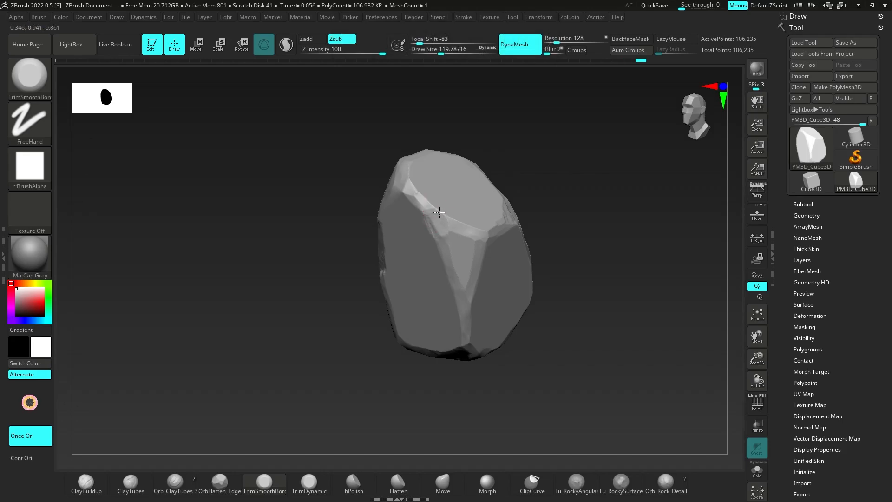
pyautogui.moveTo(425, 207)
pyautogui.mouseDown(button='right')
pyautogui.moveTo(413, 188)
pyautogui.moveTo(388, 209)
pyautogui.moveTo(437, 263)
pyautogui.mouseUp(button='right')
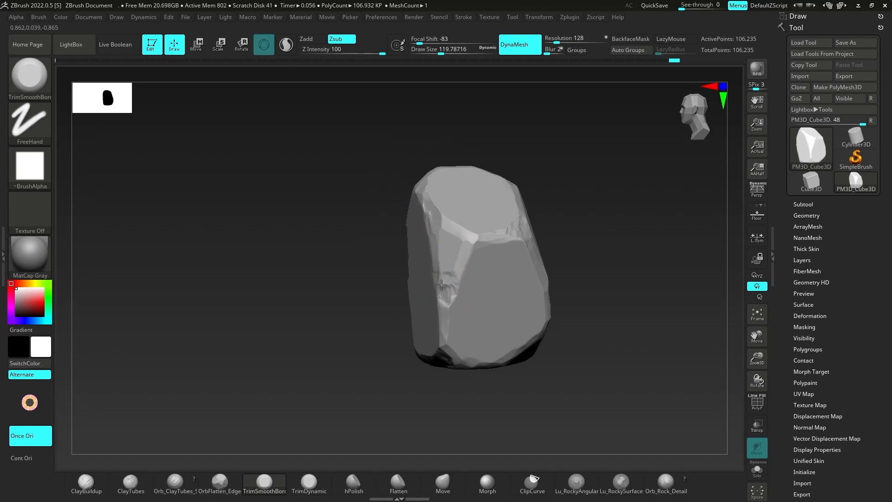
pyautogui.moveTo(467, 257)
pyautogui.mouseDown(button='right')
pyautogui.moveTo(462, 274)
pyautogui.moveTo(432, 299)
pyautogui.mouseUp(button='right')
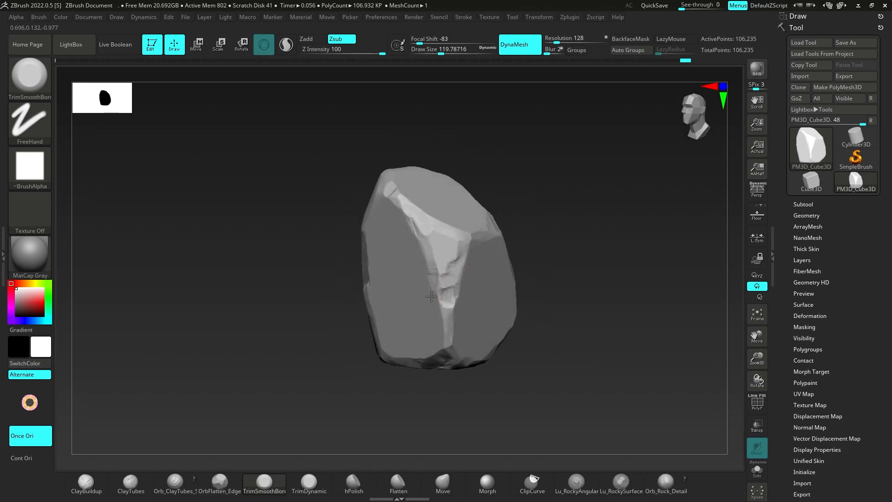
# Step: Choose the OrbFlatten_Edge brush and flatten the vertical ridge between the narrow triangular facet and the base
pyautogui.click(219, 481)
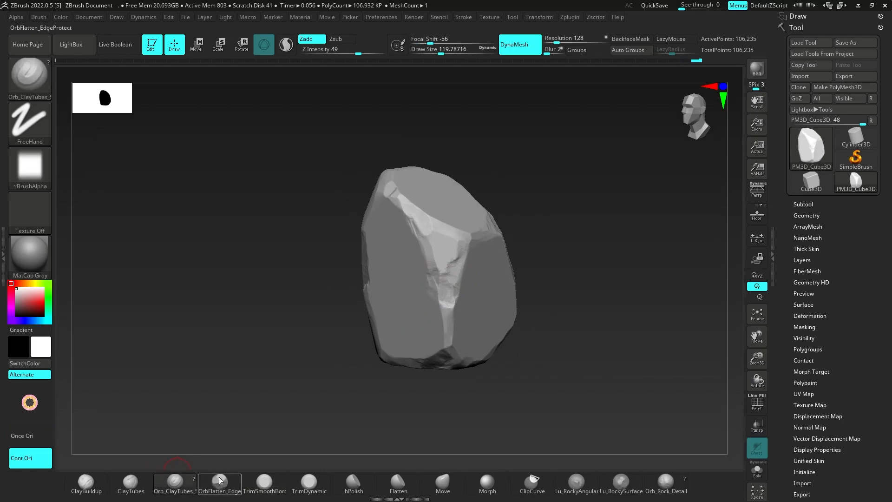
pyautogui.moveTo(357, 294); pyautogui.dragTo(371, 309, button='right')
pyautogui.keyDown('ctrl'); pyautogui.moveTo(358, 305); pyautogui.dragTo(486, 303, button='right'); pyautogui.keyUp('ctrl')
pyautogui.moveTo(486, 303); pyautogui.dragTo(397, 262, button='right')
pyautogui.keyDown('alt'); pyautogui.moveTo(336, 350); pyautogui.dragTo(337, 312, button='right'); pyautogui.keyUp('alt')
pyautogui.moveTo(337, 313); pyautogui.dragTo(360, 279, button='right')
pyautogui.moveTo(362, 393); pyautogui.dragTo(361, 361, button='right')
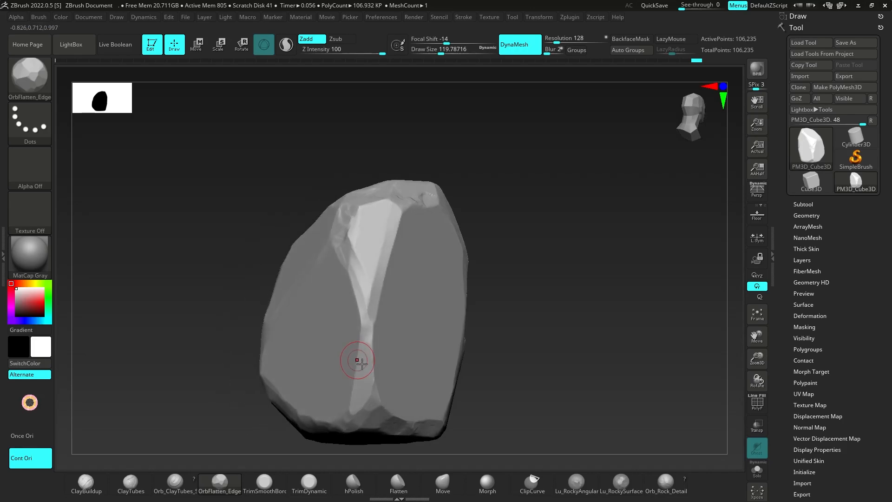
pyautogui.moveTo(363, 391)
pyautogui.mouseDown(button='right')
pyautogui.moveTo(374, 328)
pyautogui.moveTo(374, 345)
pyautogui.mouseUp(button='right')
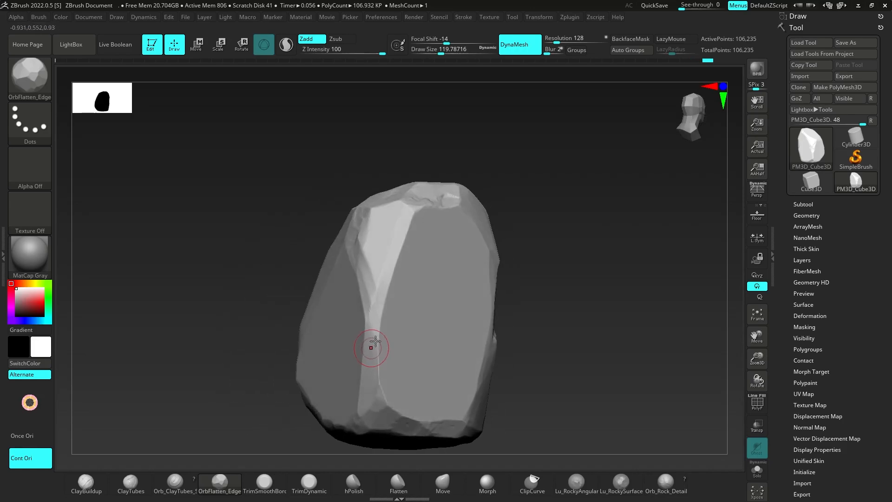
pyautogui.moveTo(375, 401)
pyautogui.mouseDown(button='right')
pyautogui.moveTo(391, 325)
pyautogui.moveTo(358, 334)
pyautogui.moveTo(368, 341)
pyautogui.mouseUp(button='right')
# Step: Flatten the edges around the broad side facet and the chipped top edge with OrbFlatten_Edge
pyautogui.moveTo(320, 283); pyautogui.dragTo(329, 305, button='right')
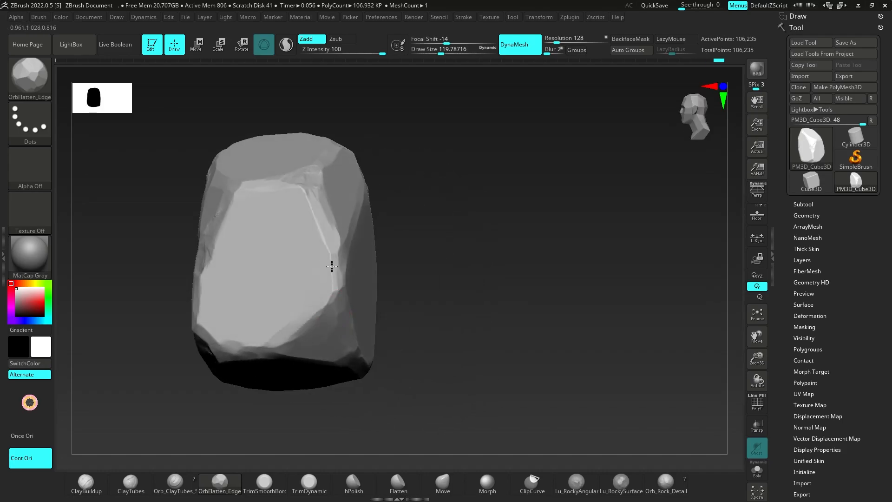
pyautogui.moveTo(310, 206)
pyautogui.mouseDown(button='right')
pyautogui.moveTo(309, 249)
pyautogui.moveTo(309, 233)
pyautogui.moveTo(269, 193)
pyautogui.moveTo(297, 292)
pyautogui.moveTo(361, 250)
pyautogui.mouseUp(button='right')
pyautogui.moveTo(412, 232); pyautogui.dragTo(380, 244, button='right')
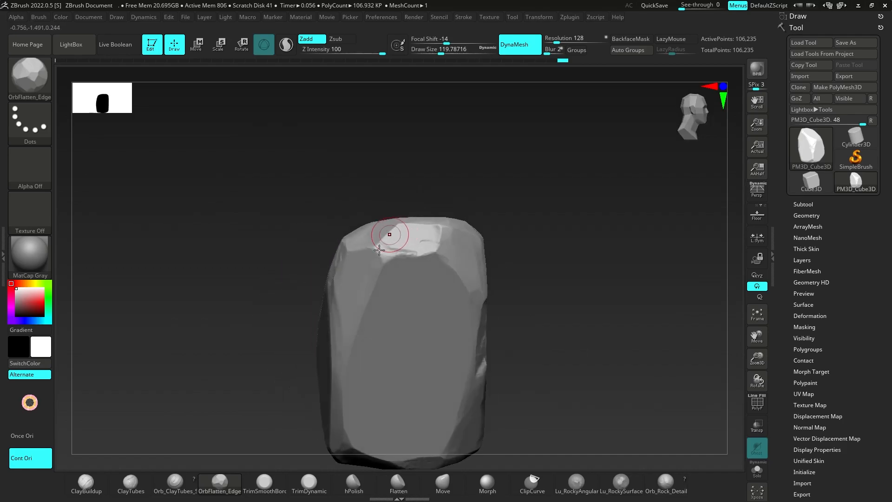
pyautogui.moveTo(444, 262); pyautogui.dragTo(466, 253, button='right')
# Step: Flatten the slanted top facet's lower corner and the edges leading away from it with OrbFlatten_Edge
pyautogui.moveTo(470, 302)
pyautogui.mouseDown(button='right')
pyautogui.moveTo(542, 372)
pyautogui.moveTo(430, 328)
pyautogui.moveTo(463, 228)
pyautogui.moveTo(471, 265)
pyautogui.moveTo(451, 292)
pyautogui.moveTo(495, 378)
pyautogui.mouseUp(button='right')
pyautogui.moveTo(479, 237); pyautogui.dragTo(463, 255, button='right')
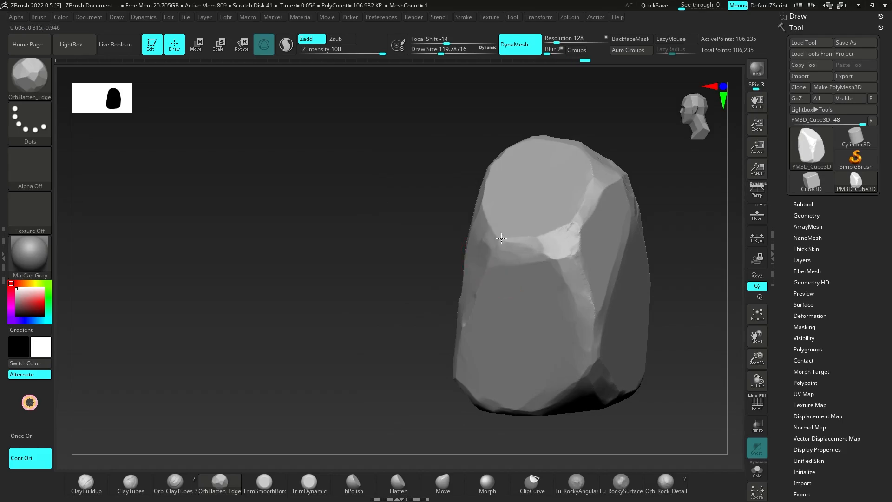
pyautogui.moveTo(597, 295); pyautogui.dragTo(490, 257, button='right')
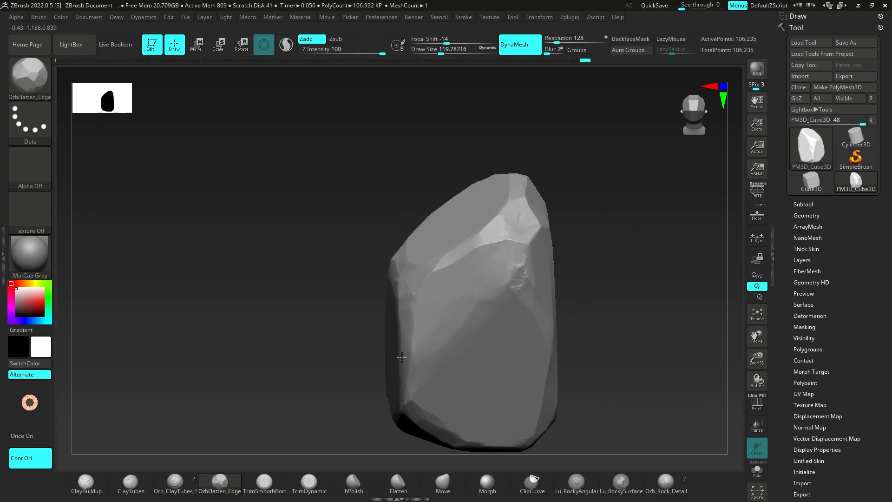
pyautogui.moveTo(401, 356); pyautogui.dragTo(439, 302, button='right')
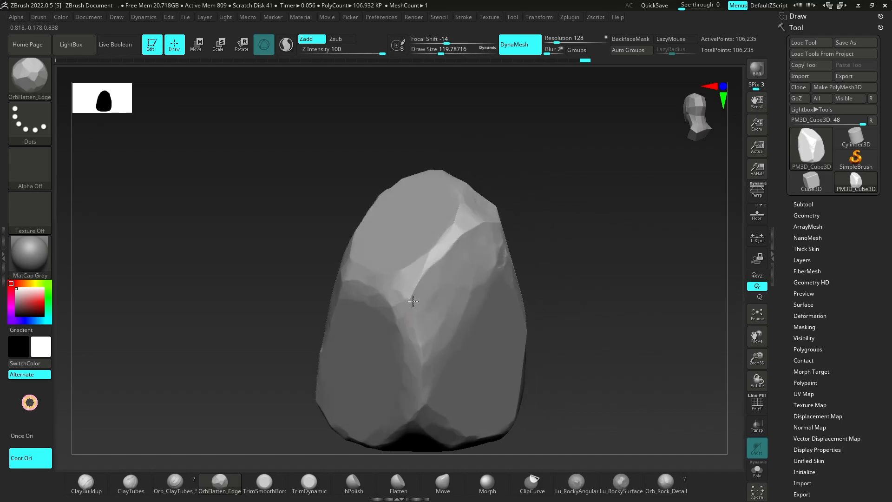
# Step: Flatten the upper end of the ridge bordering the slanted top facet with OrbFlatten_Edge, including its small bright corner
pyautogui.moveTo(430, 311); pyautogui.dragTo(380, 304, button='right')
pyautogui.keyDown('ctrl'); pyautogui.moveTo(381, 304); pyautogui.dragTo(399, 316, button='right'); pyautogui.keyUp('ctrl')
pyautogui.keyDown('alt'); pyautogui.moveTo(399, 316); pyautogui.dragTo(380, 323, button='right'); pyautogui.keyUp('alt')
pyautogui.moveTo(381, 322); pyautogui.dragTo(345, 295, button='right')
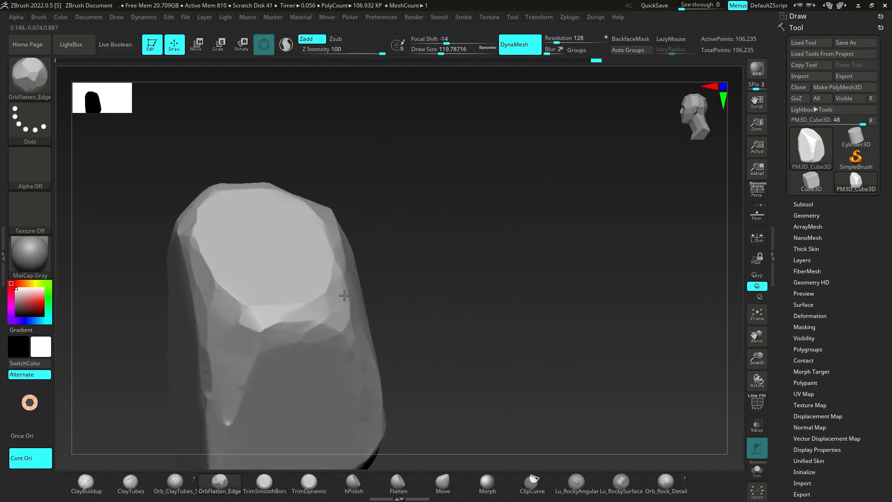
pyautogui.moveTo(260, 304); pyautogui.dragTo(236, 294, button='right')
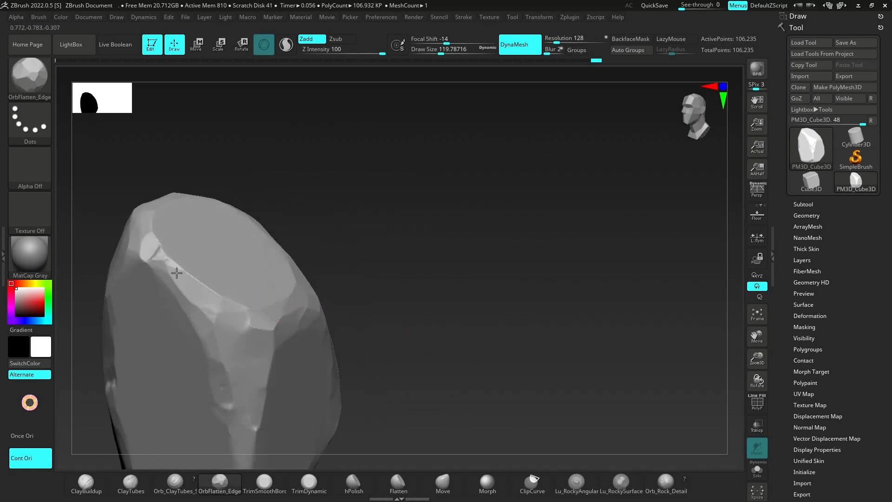
pyautogui.moveTo(165, 253); pyautogui.dragTo(185, 280)
pyautogui.keyDown('alt'); pyautogui.moveTo(223, 280); pyautogui.dragTo(435, 279, button='right'); pyautogui.keyUp('alt')
pyautogui.moveTo(322, 259); pyautogui.dragTo(335, 285)
# Step: Examine the rock's overall silhouette and flattened edges from several sides and distances
pyautogui.moveTo(342, 304)
pyautogui.keyDown('ctrl'); pyautogui.mouseDown(button='right')
pyautogui.moveTo(285, 327)
pyautogui.moveTo(288, 257)
pyautogui.mouseUp(button='right'); pyautogui.keyUp('ctrl')
pyautogui.moveTo(325, 256)
pyautogui.mouseDown(button='right')
pyautogui.moveTo(468, 244)
pyautogui.moveTo(514, 308)
pyautogui.moveTo(516, 328)
pyautogui.moveTo(492, 278)
pyautogui.mouseUp(button='right')
pyautogui.keyDown('ctrl'); pyautogui.moveTo(492, 279); pyautogui.dragTo(423, 275, button='right'); pyautogui.keyUp('ctrl')
pyautogui.moveTo(423, 275)
pyautogui.mouseDown(button='right')
pyautogui.moveTo(404, 274)
pyautogui.moveTo(402, 305)
pyautogui.moveTo(368, 335)
pyautogui.moveTo(373, 314)
pyautogui.mouseUp(button='right')
pyautogui.moveTo(282, 279); pyautogui.dragTo(320, 281, button='right')
pyautogui.moveTo(320, 280)
pyautogui.keyDown('ctrl'); pyautogui.mouseDown(button='right')
pyautogui.moveTo(273, 289)
pyautogui.moveTo(302, 285)
pyautogui.mouseUp(button='right'); pyautogui.keyUp('ctrl')
pyautogui.moveTo(302, 284)
pyautogui.keyDown('ctrl'); pyautogui.mouseDown(button='right')
pyautogui.moveTo(272, 282)
pyautogui.moveTo(332, 279)
pyautogui.mouseUp(button='right'); pyautogui.keyUp('ctrl')
pyautogui.moveTo(332, 279)
pyautogui.keyDown('ctrl'); pyautogui.mouseDown(button='right')
pyautogui.moveTo(291, 285)
pyautogui.moveTo(473, 295)
pyautogui.moveTo(403, 281)
pyautogui.mouseUp(button='right'); pyautogui.keyUp('ctrl')
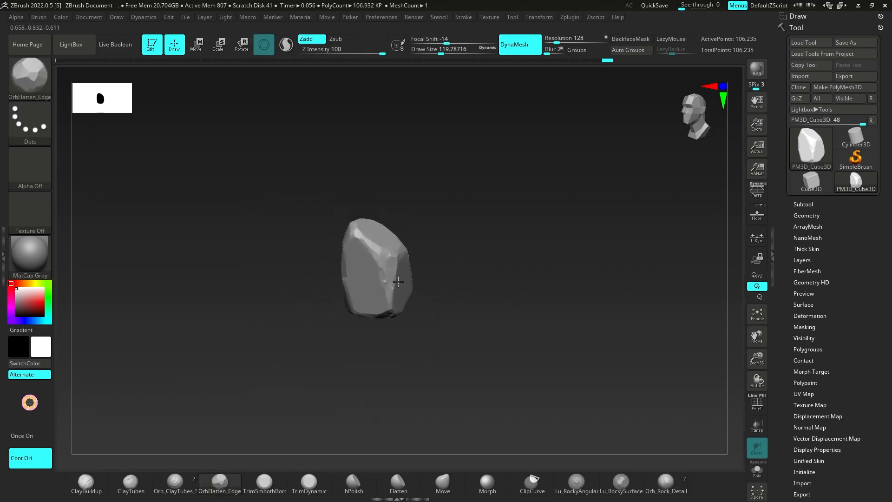
pyautogui.moveTo(340, 276)
pyautogui.keyDown('ctrl'); pyautogui.mouseDown(button='right')
pyautogui.moveTo(432, 289)
pyautogui.moveTo(396, 253)
pyautogui.moveTo(364, 267)
pyautogui.moveTo(388, 300)
pyautogui.moveTo(478, 302)
pyautogui.mouseUp(button='right'); pyautogui.keyUp('ctrl')
pyautogui.moveTo(478, 302)
pyautogui.mouseDown(button='right')
pyautogui.moveTo(423, 302)
pyautogui.moveTo(501, 303)
pyautogui.moveTo(313, 293)
pyautogui.moveTo(421, 244)
pyautogui.mouseUp(button='right')
# Step: Try duplicating the rock with the transform gizmo and moving and rotating the copy against the original to form a cluster
pyautogui.press('w')
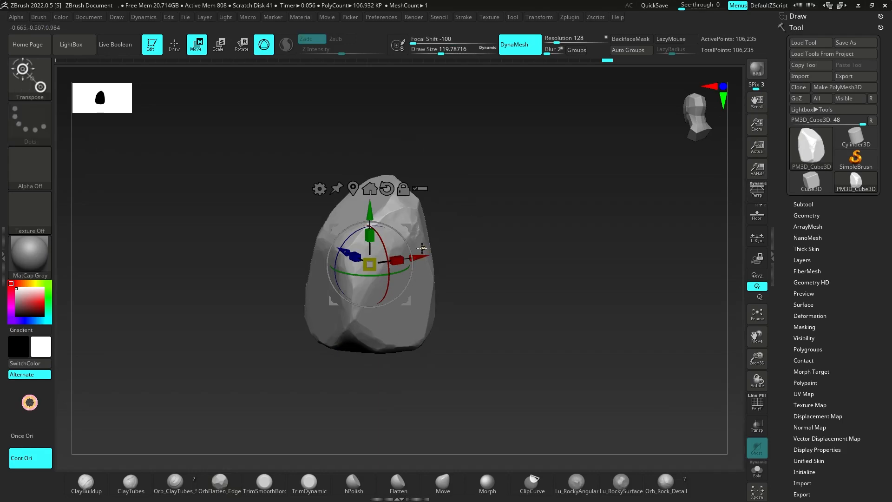
pyautogui.keyDown('ctrl'); pyautogui.moveTo(423, 252); pyautogui.dragTo(469, 250); pyautogui.keyUp('ctrl')
pyautogui.moveTo(437, 200); pyautogui.dragTo(437, 174)
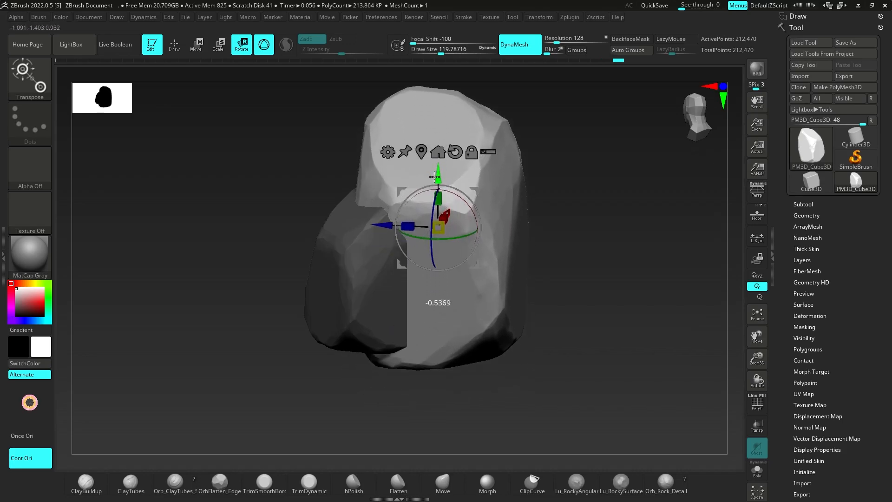
pyautogui.moveTo(396, 224)
pyautogui.mouseDown()
pyautogui.moveTo(459, 231)
pyautogui.moveTo(428, 237)
pyautogui.moveTo(394, 227)
pyautogui.mouseUp()
pyautogui.moveTo(409, 241); pyautogui.dragTo(487, 275, button='right')
pyautogui.moveTo(513, 209); pyautogui.dragTo(515, 223)
pyautogui.moveTo(479, 162); pyautogui.dragTo(482, 175)
pyautogui.moveTo(521, 229); pyautogui.dragTo(521, 235)
pyautogui.moveTo(511, 232)
pyautogui.mouseDown(button='right')
pyautogui.moveTo(481, 216)
pyautogui.moveTo(528, 201)
pyautogui.moveTo(577, 225)
pyautogui.moveTo(534, 241)
pyautogui.moveTo(449, 242)
pyautogui.moveTo(482, 231)
pyautogui.mouseUp(button='right')
# Step: Undo the duplicated rock and all its transformations, returning to the single rock
pyautogui.hotkey('ctrl', 'z')
pyautogui.hotkey('ctrl', 'z')
pyautogui.hotkey('ctrl', 'z')
pyautogui.hotkey('ctrl', 'z')
pyautogui.hotkey('ctrl', 'z')
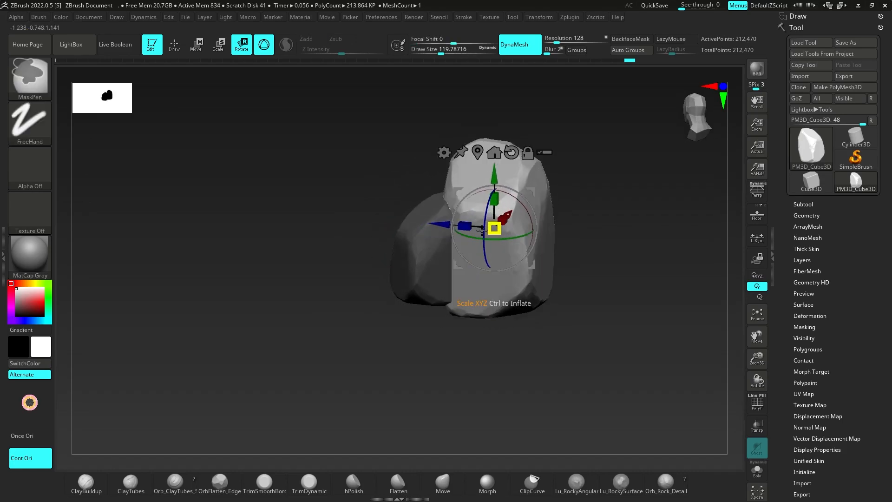
pyautogui.hotkey('ctrl', 'z')
pyautogui.hotkey('ctrl', 'z')
pyautogui.hotkey('ctrl', 'z')
pyautogui.hotkey('ctrl', 'z')
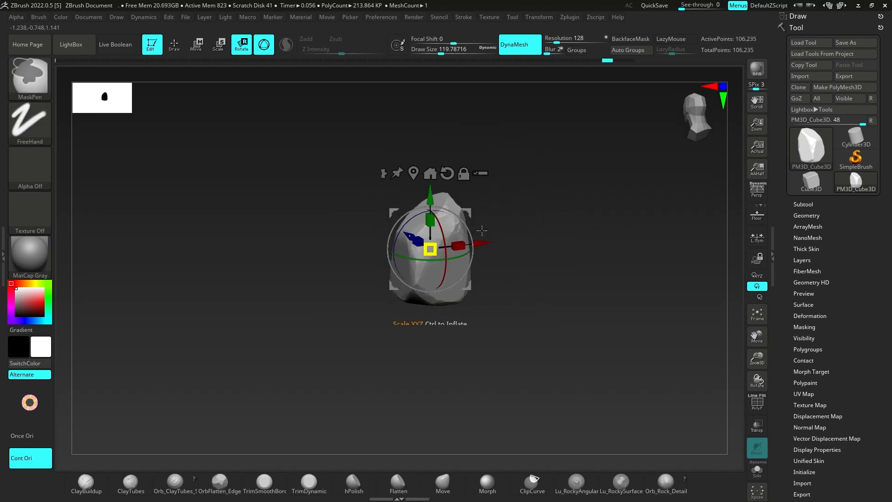
pyautogui.hotkey('ctrl', 'z')
pyautogui.hotkey('ctrl', 'z')
pyautogui.hotkey('ctrl', 'z')
pyautogui.hotkey('ctrl', 'z')
pyautogui.hotkey('ctrl', 'z')
pyautogui.hotkey('ctrl', 'z')
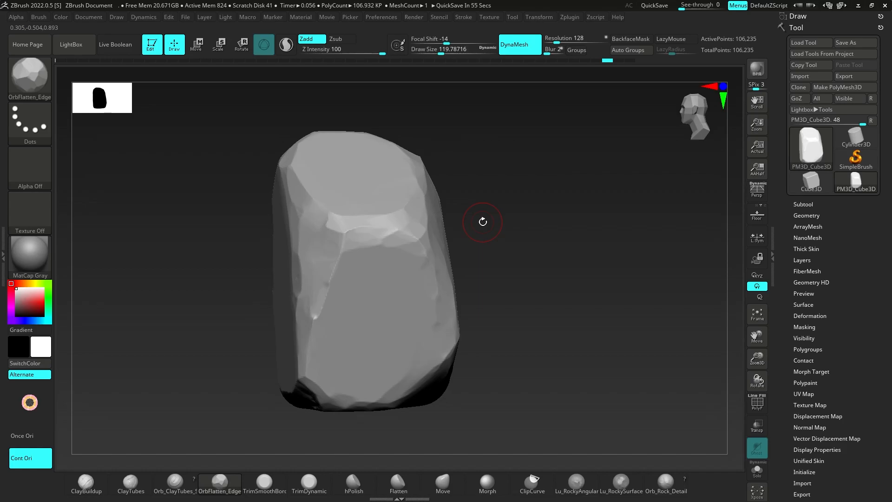
pyautogui.moveTo(483, 222); pyautogui.dragTo(440, 238)
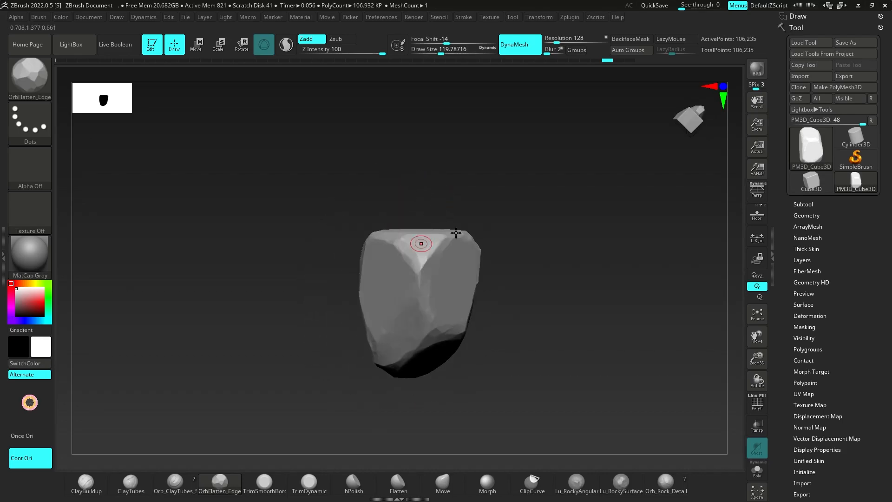
pyautogui.moveTo(438, 274); pyautogui.dragTo(396, 181)
pyautogui.moveTo(314, 271)
pyautogui.mouseDown()
pyautogui.moveTo(319, 151)
pyautogui.moveTo(336, 204)
pyautogui.moveTo(333, 235)
pyautogui.moveTo(349, 270)
pyautogui.moveTo(330, 251)
pyautogui.moveTo(309, 168)
pyautogui.moveTo(391, 217)
pyautogui.moveTo(354, 223)
pyautogui.moveTo(342, 215)
pyautogui.moveTo(332, 237)
pyautogui.moveTo(349, 245)
pyautogui.moveTo(315, 179)
pyautogui.moveTo(368, 214)
pyautogui.moveTo(339, 165)
pyautogui.moveTo(325, 302)
pyautogui.moveTo(374, 175)
pyautogui.moveTo(358, 247)
pyautogui.moveTo(313, 284)
pyautogui.moveTo(368, 269)
pyautogui.mouseUp()
pyautogui.press('ctrl')
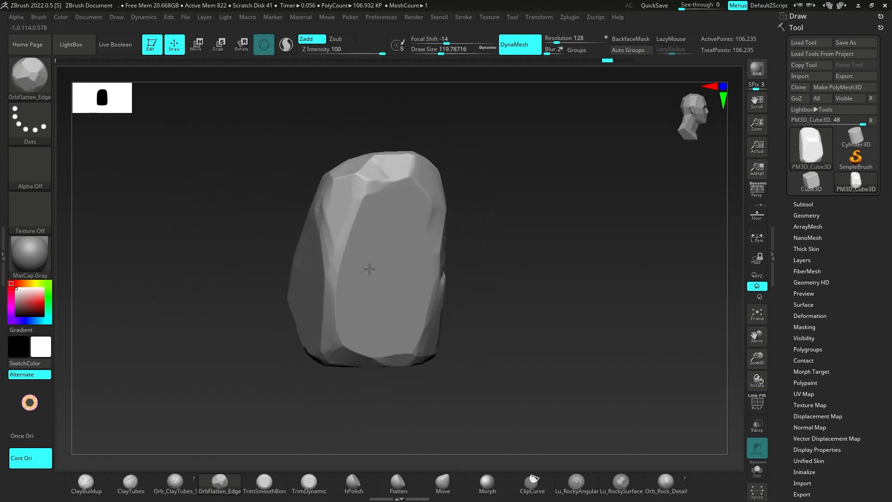
# Step: Choose the Orb_Rock_Detail brush and stamp rock surface detail across the tall flat end facet, undoing the unwanted stamp
pyautogui.press('b')
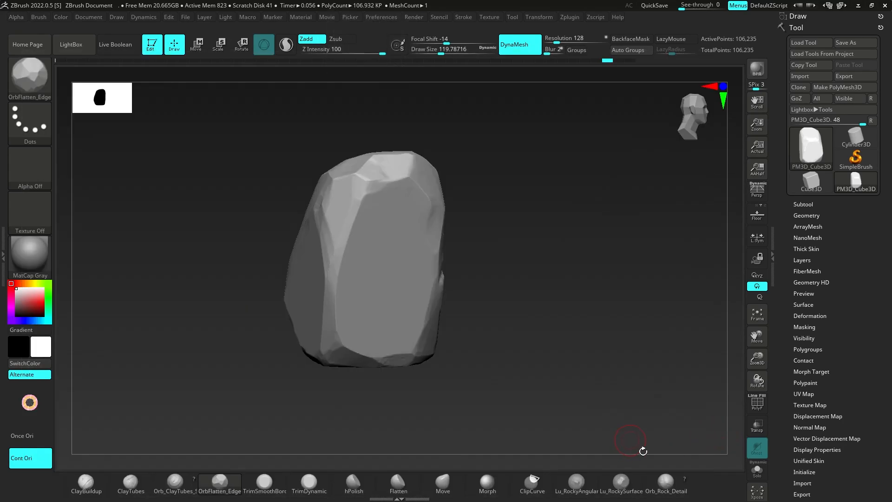
pyautogui.click(665, 482)
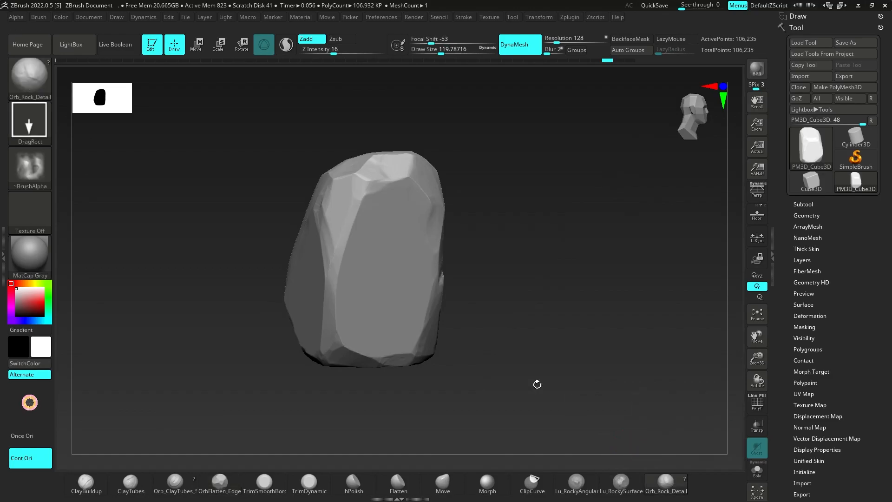
pyautogui.moveTo(444, 335)
pyautogui.keyDown('ctrl'); pyautogui.mouseDown(button='right')
pyautogui.moveTo(500, 333)
pyautogui.moveTo(468, 313)
pyautogui.moveTo(391, 303)
pyautogui.moveTo(404, 305)
pyautogui.moveTo(379, 268)
pyautogui.moveTo(398, 242)
pyautogui.moveTo(419, 260)
pyautogui.moveTo(463, 219)
pyautogui.moveTo(420, 225)
pyautogui.mouseUp(button='right'); pyautogui.keyUp('ctrl')
pyautogui.keyDown('ctrl'); pyautogui.moveTo(420, 225); pyautogui.dragTo(436, 266, button='right'); pyautogui.keyUp('ctrl')
pyautogui.moveTo(436, 266); pyautogui.dragTo(413, 222, button='right')
pyautogui.moveTo(397, 212); pyautogui.dragTo(371, 255)
pyautogui.moveTo(318, 84); pyautogui.dragTo(371, 190, button='right')
pyautogui.moveTo(372, 191)
pyautogui.keyDown('ctrl'); pyautogui.mouseDown(button='right')
pyautogui.moveTo(330, 177)
pyautogui.moveTo(335, 143)
pyautogui.moveTo(320, 184)
pyautogui.moveTo(385, 178)
pyautogui.moveTo(388, 197)
pyautogui.mouseUp(button='right'); pyautogui.keyUp('ctrl')
pyautogui.moveTo(388, 197); pyautogui.dragTo(343, 291)
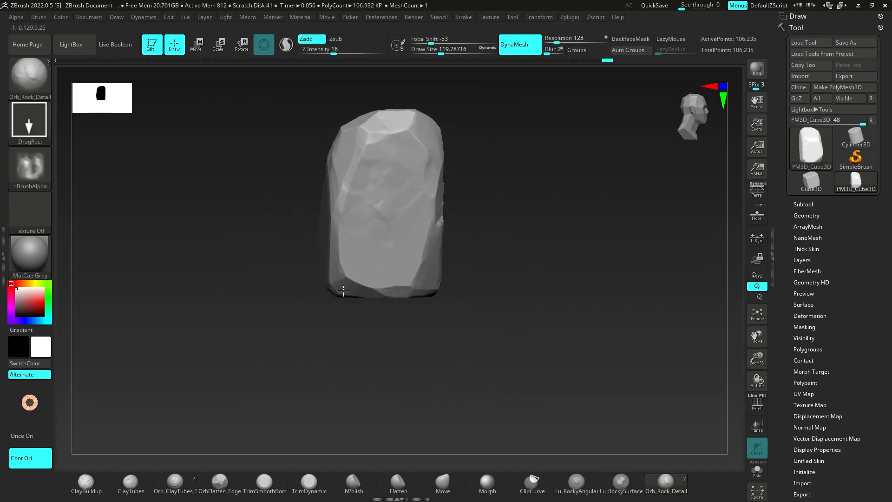
pyautogui.moveTo(339, 149); pyautogui.dragTo(325, 168, button='right')
pyautogui.hotkey('ctrl', 'z')
pyautogui.keyDown('ctrl'); pyautogui.moveTo(408, 199); pyautogui.dragTo(390, 225, button='right'); pyautogui.keyUp('ctrl')
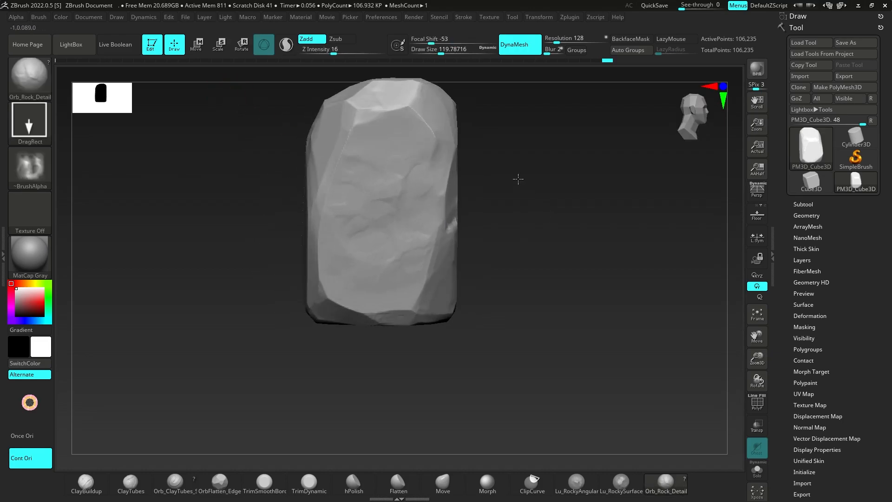
# Step: Stamp Orb_Rock_Detail texture onto the triangular side facet and the broad facet with chipped borders
pyautogui.moveTo(409, 160)
pyautogui.mouseDown(button='right')
pyautogui.moveTo(394, 160)
pyautogui.moveTo(405, 147)
pyautogui.mouseUp(button='right')
pyautogui.moveTo(381, 209); pyautogui.dragTo(439, 216, button='right')
pyautogui.moveTo(334, 237); pyautogui.dragTo(314, 230, button='right')
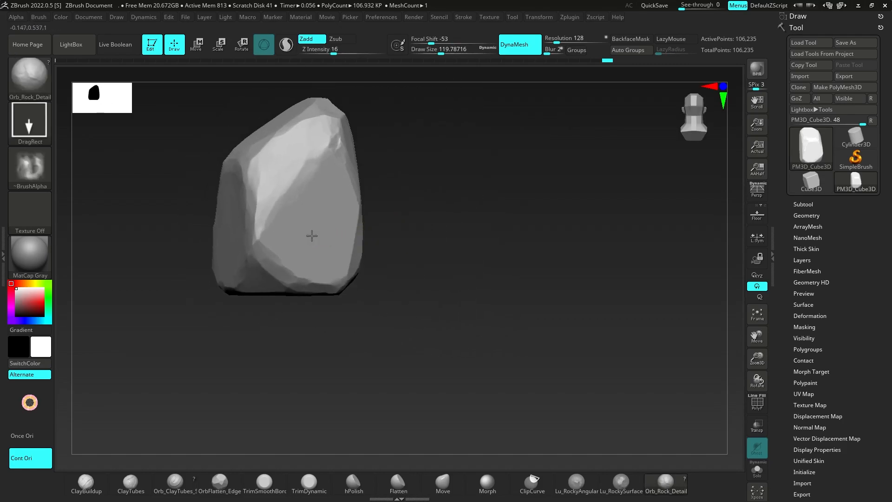
pyautogui.moveTo(450, 189); pyautogui.dragTo(315, 229, button='right')
pyautogui.moveTo(434, 264); pyautogui.dragTo(324, 231, button='right')
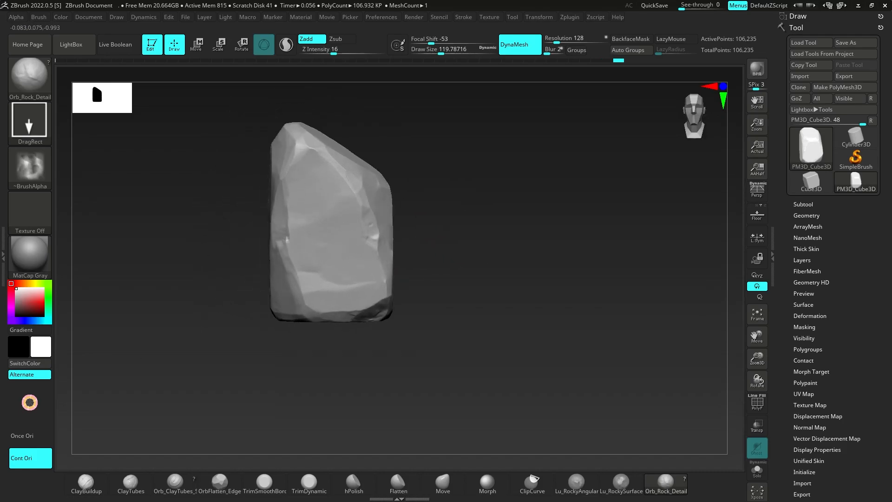
pyautogui.moveTo(227, 245)
pyautogui.mouseDown(button='right')
pyautogui.moveTo(325, 245)
pyautogui.moveTo(287, 233)
pyautogui.moveTo(351, 271)
pyautogui.moveTo(355, 259)
pyautogui.mouseUp(button='right')
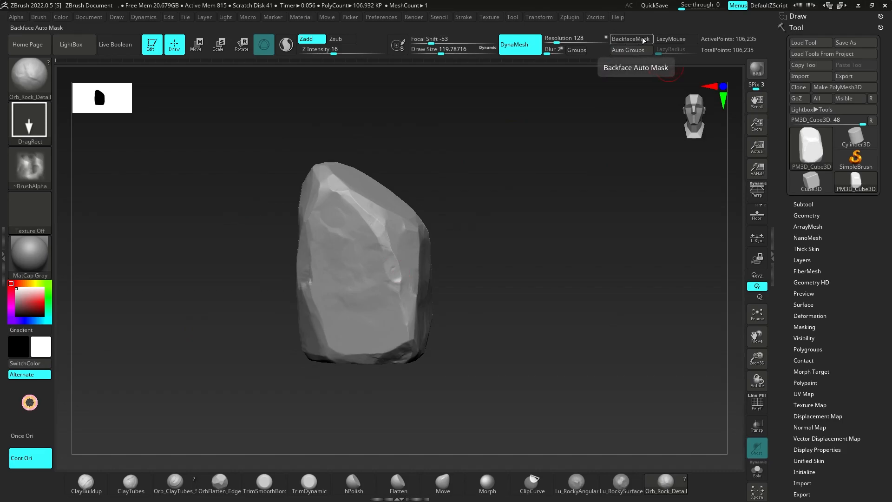
# Step: Stamp rock detail onto the slanted top facet and the facet directly beneath it
pyautogui.moveTo(374, 160); pyautogui.dragTo(355, 206, button='right')
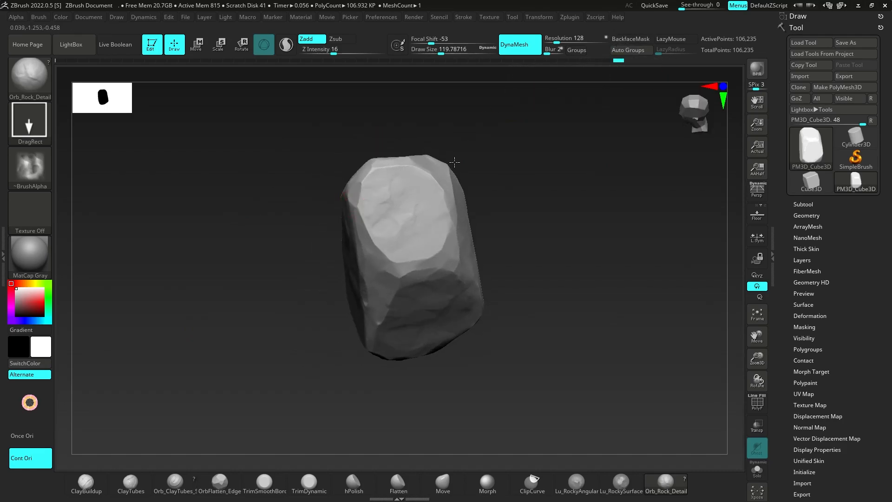
pyautogui.moveTo(517, 156); pyautogui.dragTo(389, 75, button='right')
pyautogui.moveTo(444, 151)
pyautogui.mouseDown(button='right')
pyautogui.moveTo(430, 230)
pyautogui.moveTo(368, 288)
pyautogui.moveTo(364, 229)
pyautogui.moveTo(448, 244)
pyautogui.mouseUp(button='right')
pyautogui.keyDown('alt'); pyautogui.moveTo(448, 244); pyautogui.dragTo(360, 216, button='right'); pyautogui.keyUp('alt')
pyautogui.moveTo(360, 216)
pyautogui.keyDown('ctrl'); pyautogui.mouseDown(button='right')
pyautogui.moveTo(381, 232)
pyautogui.moveTo(347, 223)
pyautogui.moveTo(284, 236)
pyautogui.moveTo(404, 223)
pyautogui.mouseUp(button='right'); pyautogui.keyUp('ctrl')
pyautogui.moveTo(404, 223); pyautogui.dragTo(393, 197, button='right')
# Step: Layer additional Orb_Rock_Detail stamps over the broad facet with chipped borders
pyautogui.moveTo(392, 197)
pyautogui.mouseDown(button='right')
pyautogui.moveTo(379, 211)
pyautogui.moveTo(409, 223)
pyautogui.moveTo(362, 245)
pyautogui.moveTo(404, 191)
pyautogui.moveTo(397, 264)
pyautogui.moveTo(414, 255)
pyautogui.moveTo(324, 229)
pyautogui.moveTo(335, 191)
pyautogui.moveTo(369, 215)
pyautogui.moveTo(363, 222)
pyautogui.mouseUp(button='right')
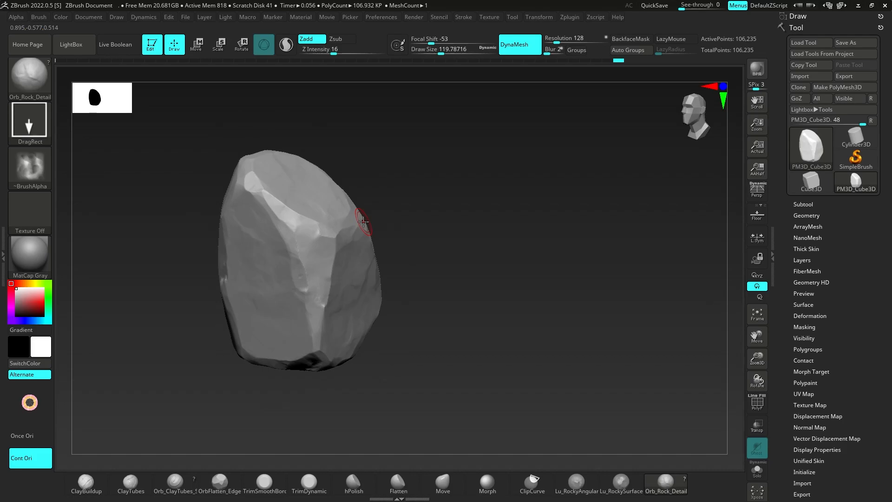
pyautogui.moveTo(309, 301); pyautogui.dragTo(418, 202, button='right')
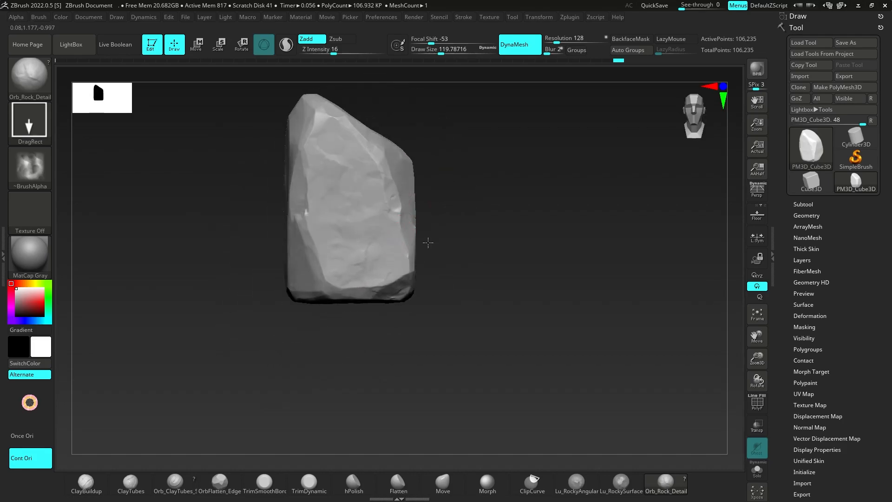
pyautogui.moveTo(355, 213)
pyautogui.mouseDown(button='right')
pyautogui.moveTo(372, 239)
pyautogui.moveTo(355, 269)
pyautogui.moveTo(367, 241)
pyautogui.moveTo(362, 313)
pyautogui.mouseUp(button='right')
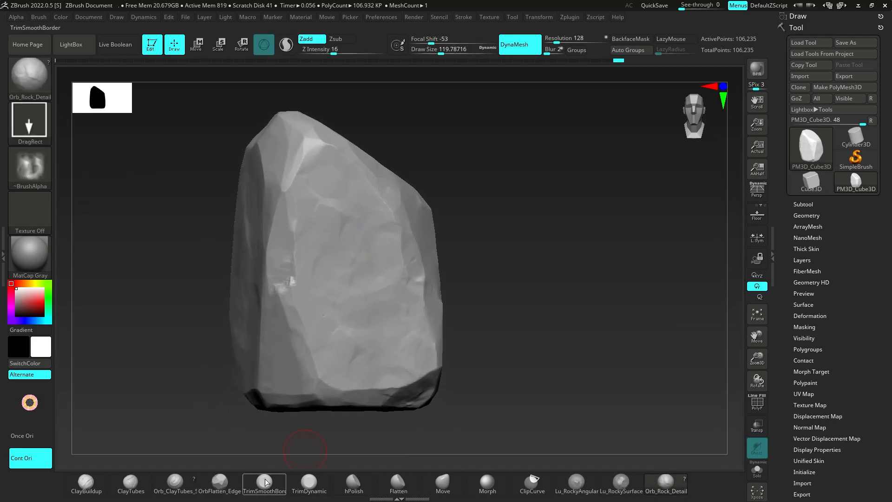
# Step: Choose the TrimDynamic brush, enlarge its Draw Size to about 124, and soften the stamped detail on the broad chipped facet
pyautogui.click(308, 482)
pyautogui.moveTo(350, 265); pyautogui.dragTo(362, 216, button='right')
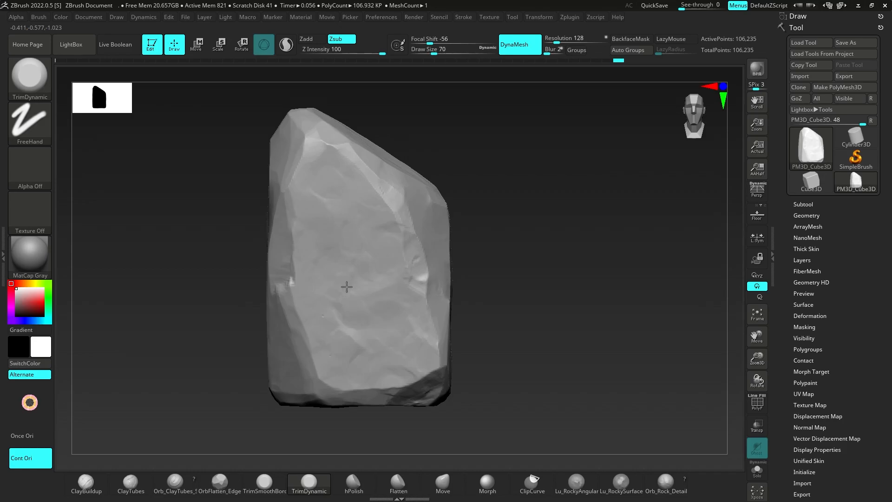
pyautogui.moveTo(356, 295)
pyautogui.mouseDown(button='right')
pyautogui.moveTo(349, 325)
pyautogui.moveTo(376, 330)
pyautogui.mouseUp(button='right')
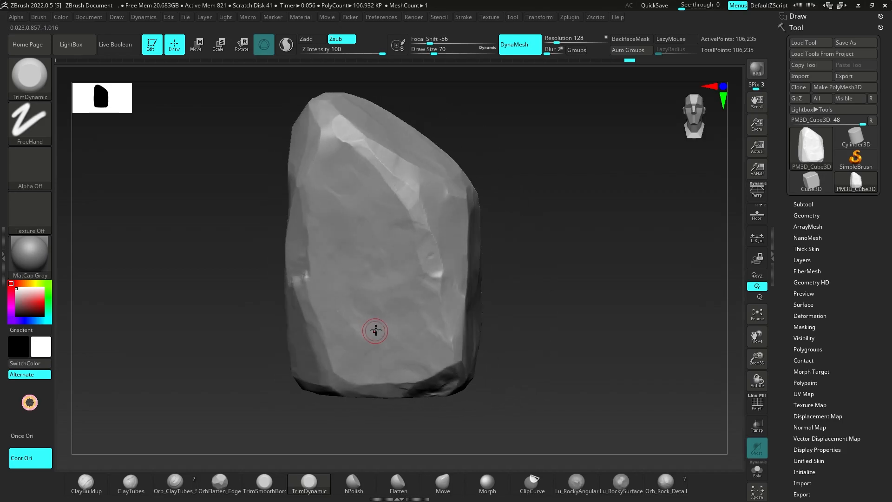
pyautogui.click(441, 51)
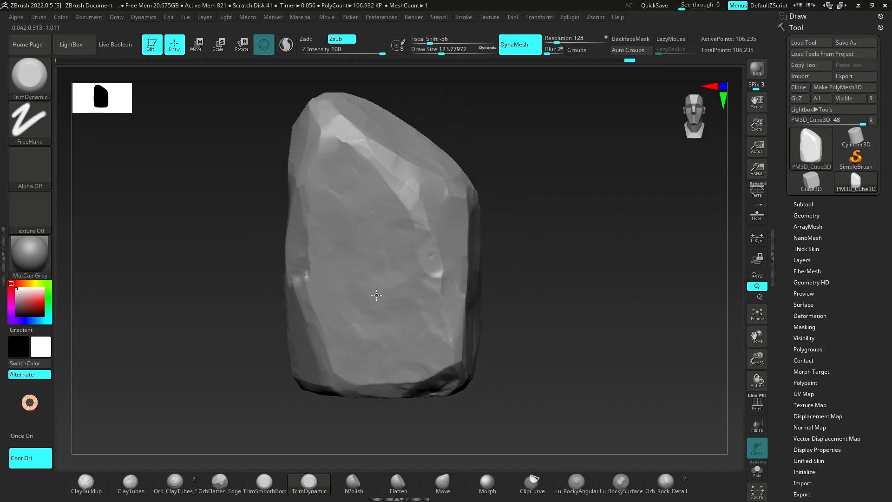
pyautogui.moveTo(376, 294); pyautogui.dragTo(399, 272, button='right')
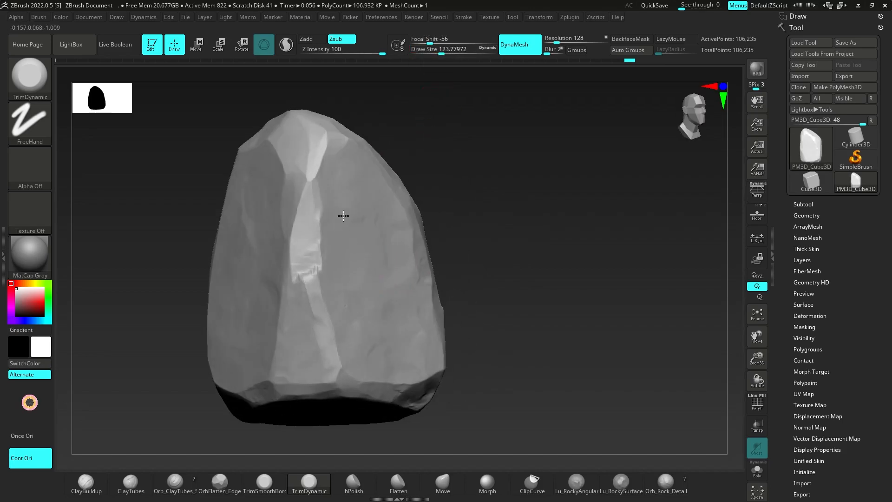
pyautogui.moveTo(344, 240); pyautogui.dragTo(401, 248, button='right')
pyautogui.moveTo(372, 321)
pyautogui.keyDown('alt'); pyautogui.mouseDown(button='right')
pyautogui.moveTo(342, 293)
pyautogui.moveTo(416, 249)
pyautogui.moveTo(442, 282)
pyautogui.mouseUp(button='right'); pyautogui.keyUp('alt')
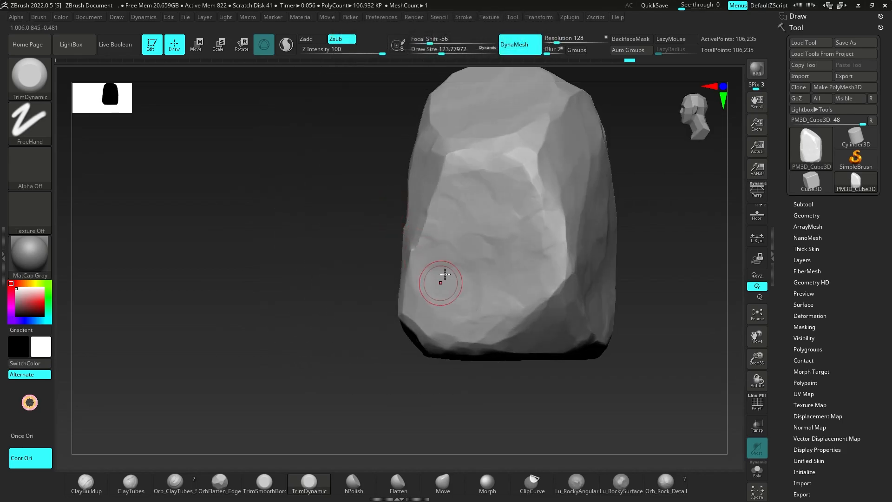
pyautogui.keyDown('alt'); pyautogui.moveTo(478, 229); pyautogui.dragTo(397, 265, button='right'); pyautogui.keyUp('alt')
# Step: Choose the hPolish brush and partly polish the stamped detail on the slanted top facet and the facet below it
pyautogui.click(353, 482)
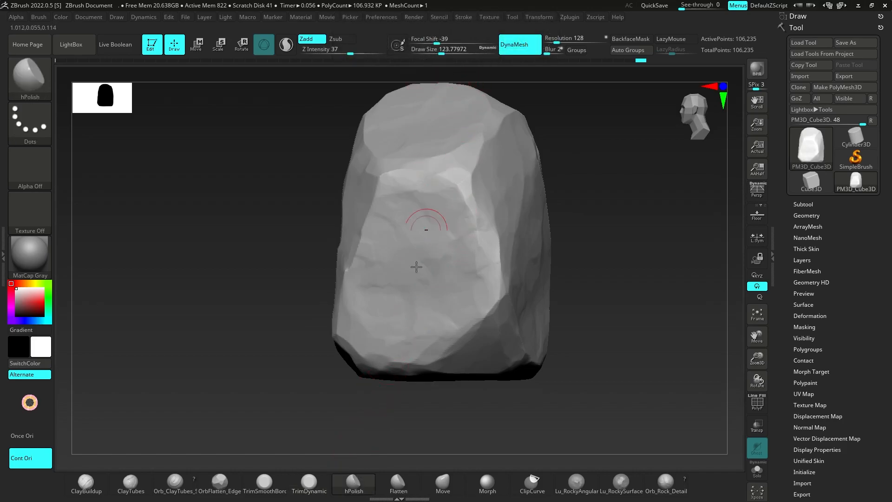
pyautogui.moveTo(417, 289); pyautogui.dragTo(430, 281, button='right')
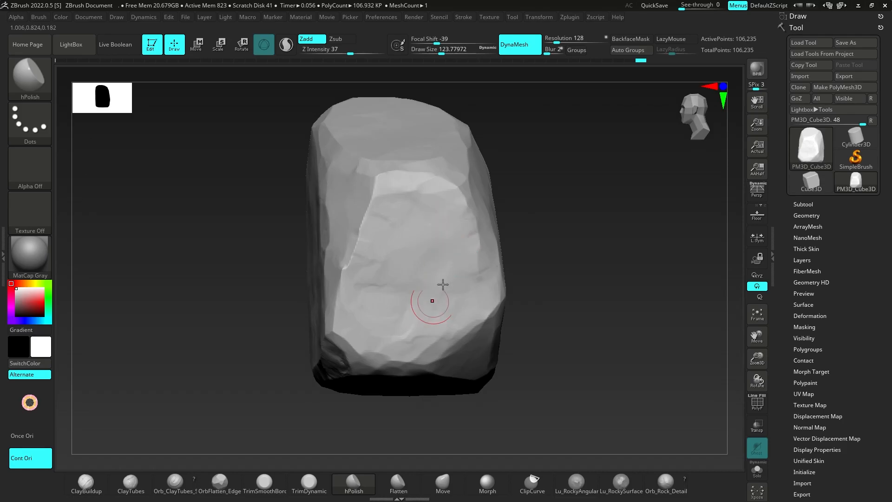
pyautogui.moveTo(373, 342); pyautogui.dragTo(358, 372, button='right')
pyautogui.keyDown('alt'); pyautogui.moveTo(409, 345); pyautogui.dragTo(382, 332, button='right'); pyautogui.keyUp('alt')
pyautogui.moveTo(404, 257); pyautogui.dragTo(365, 232, button='right')
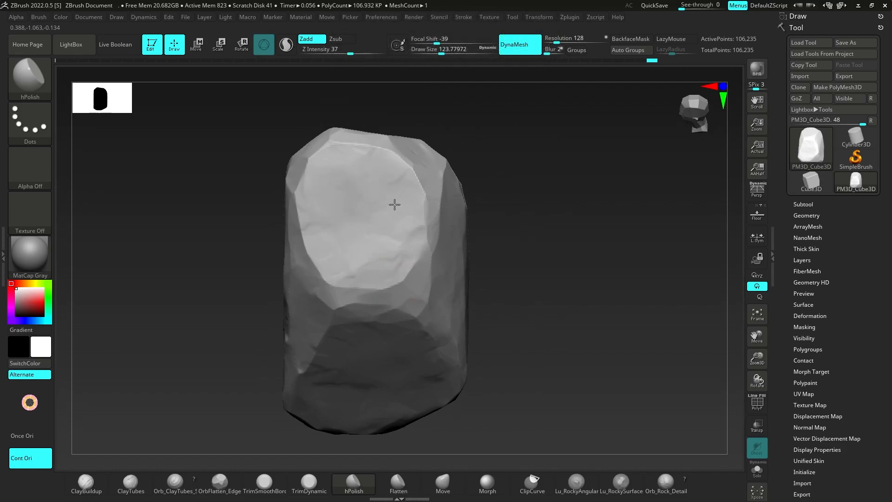
pyautogui.moveTo(333, 233); pyautogui.dragTo(333, 219, button='right')
# Step: Polish the stamped detail on the triangular side facet with hPolish
pyautogui.keyDown('alt'); pyautogui.moveTo(419, 334); pyautogui.dragTo(346, 185, button='right'); pyautogui.keyUp('alt')
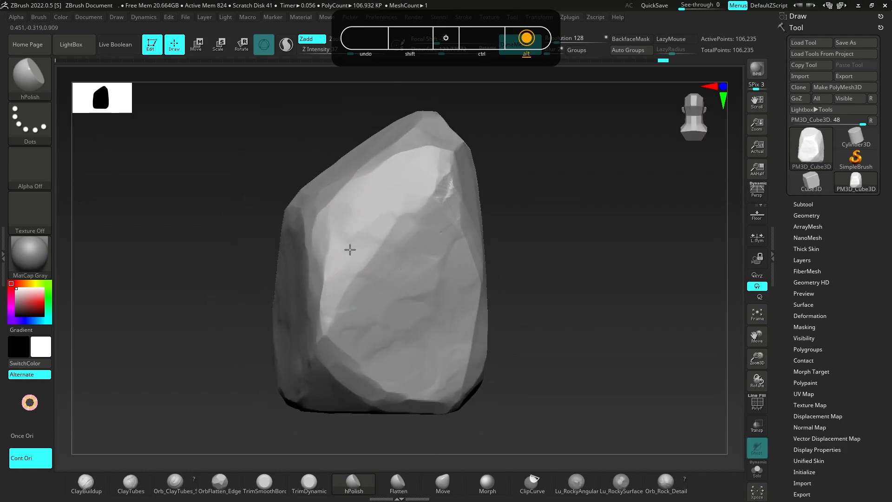
pyautogui.keyDown('alt'); pyautogui.moveTo(360, 288); pyautogui.dragTo(341, 230, button='right'); pyautogui.keyUp('alt')
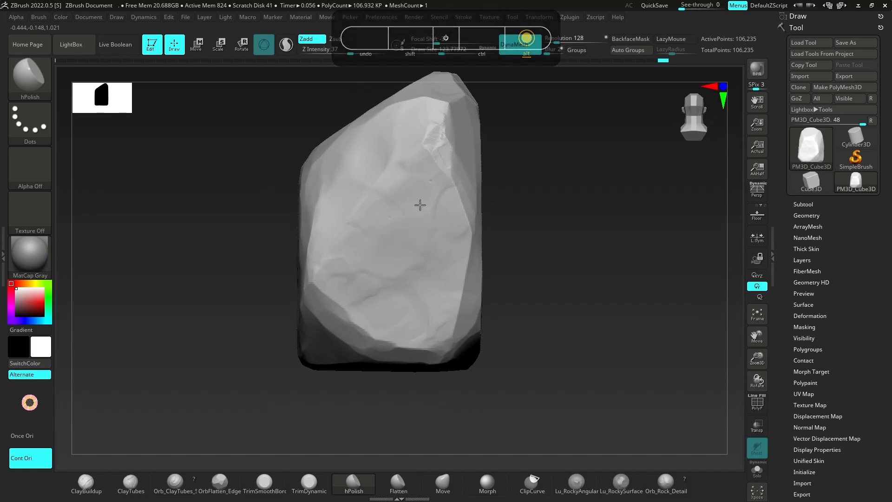
pyautogui.keyDown('alt'); pyautogui.moveTo(361, 307); pyautogui.dragTo(366, 247, button='right'); pyautogui.keyUp('alt')
pyautogui.moveTo(366, 246); pyautogui.dragTo(406, 215, button='right')
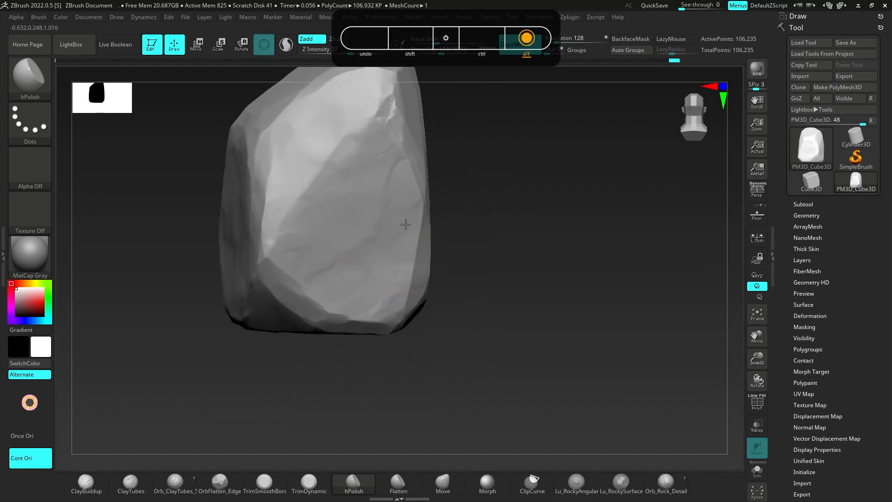
pyautogui.moveTo(406, 171)
pyautogui.keyDown('alt'); pyautogui.mouseDown(button='right')
pyautogui.moveTo(364, 155)
pyautogui.moveTo(390, 215)
pyautogui.moveTo(406, 222)
pyautogui.mouseUp(button='right'); pyautogui.keyUp('alt')
# Step: Polish down the stamped dents and bumps on the tall flat end facet with hPolish
pyautogui.keyDown('alt'); pyautogui.moveTo(393, 162); pyautogui.dragTo(378, 135, button='right'); pyautogui.keyUp('alt')
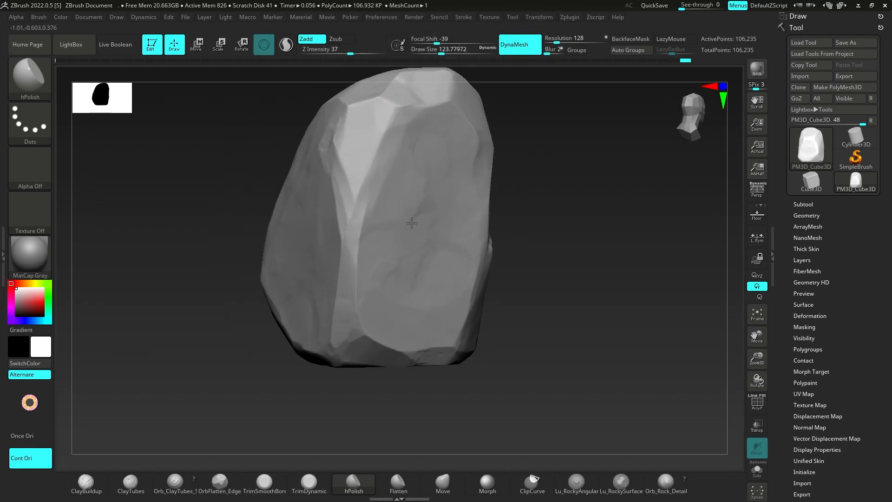
pyautogui.moveTo(374, 199)
pyautogui.keyDown('alt'); pyautogui.mouseDown(button='right')
pyautogui.moveTo(372, 239)
pyautogui.moveTo(344, 215)
pyautogui.mouseUp(button='right'); pyautogui.keyUp('alt')
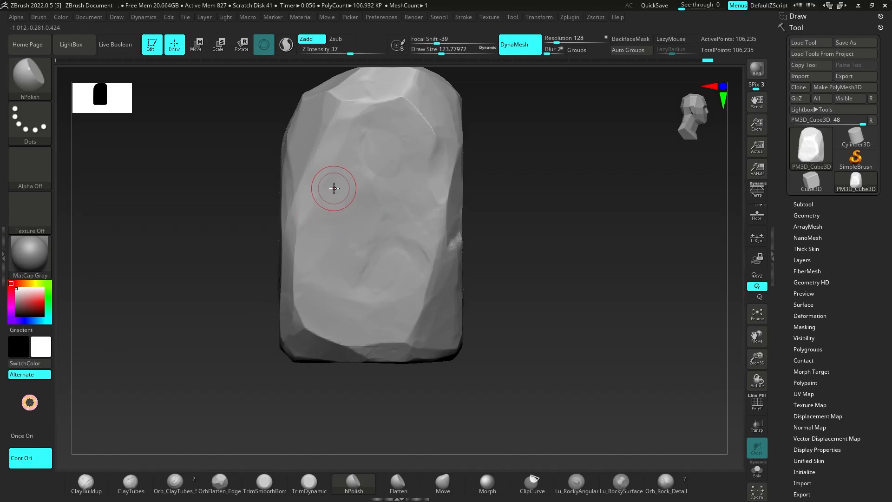
pyautogui.moveTo(427, 250); pyautogui.dragTo(388, 189, button='right')
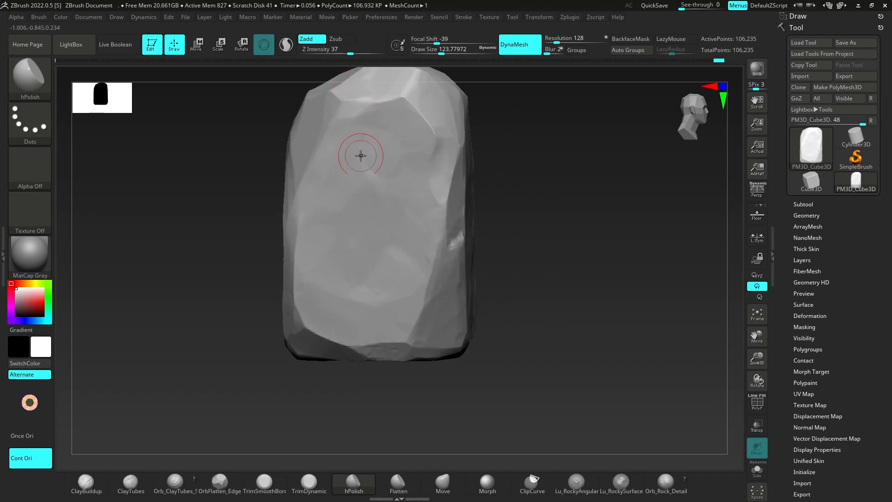
# Step: Polish down the remaining stamped detail on the broad front facet and its adjoining vertical edge with hPolish
pyautogui.moveTo(376, 162); pyautogui.dragTo(336, 173, button='right')
pyautogui.moveTo(404, 196)
pyautogui.keyDown('alt'); pyautogui.mouseDown(button='right')
pyautogui.moveTo(380, 186)
pyautogui.moveTo(402, 186)
pyautogui.mouseUp(button='right'); pyautogui.keyUp('alt')
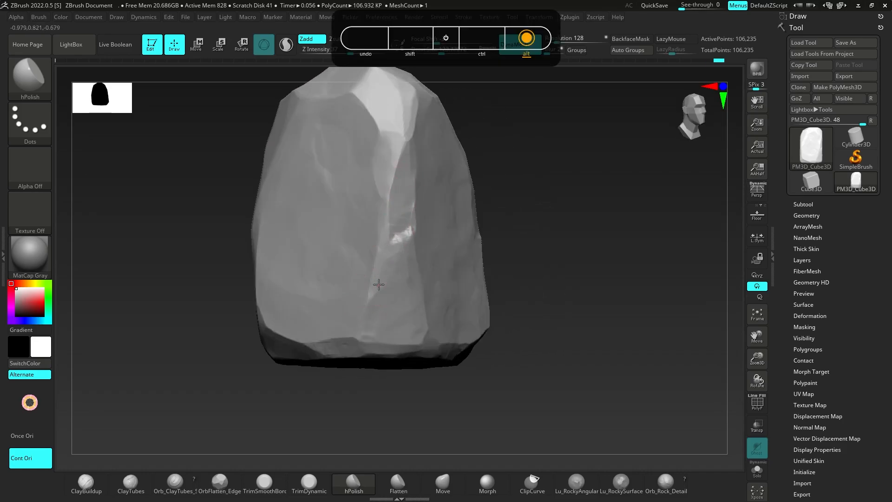
pyautogui.moveTo(369, 301); pyautogui.dragTo(373, 277, button='right')
pyautogui.moveTo(373, 277); pyautogui.dragTo(353, 293, button='right')
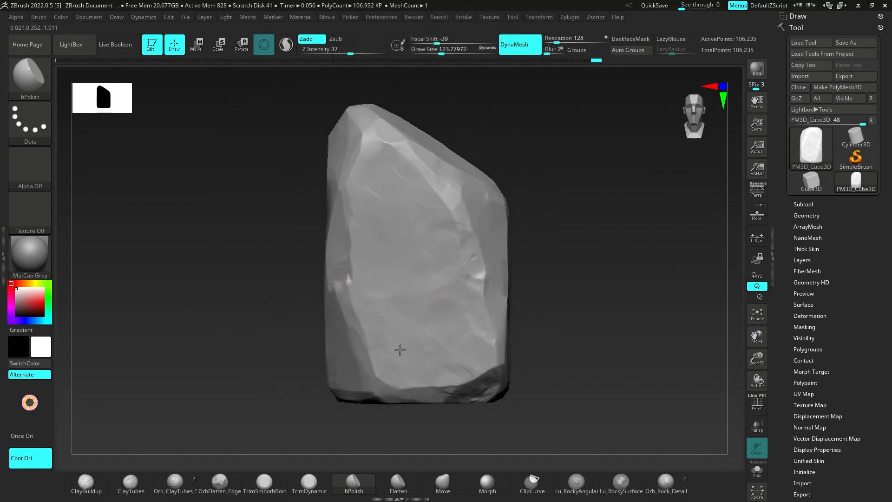
# Step: Polish the rough stamped detail on the rock's underside with hPolish
pyautogui.keyDown('alt'); pyautogui.moveTo(391, 344); pyautogui.dragTo(404, 223, button='right'); pyautogui.keyUp('alt')
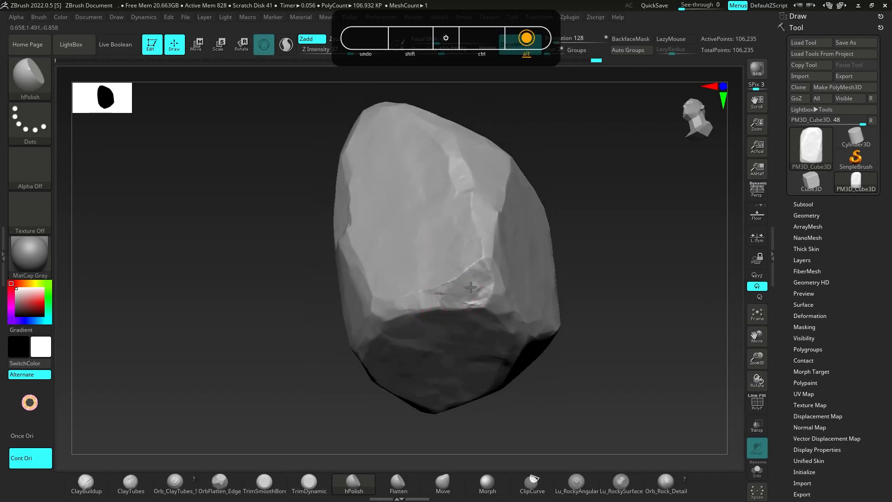
pyautogui.keyDown('alt'); pyautogui.moveTo(420, 303); pyautogui.dragTo(404, 264, button='right'); pyautogui.keyUp('alt')
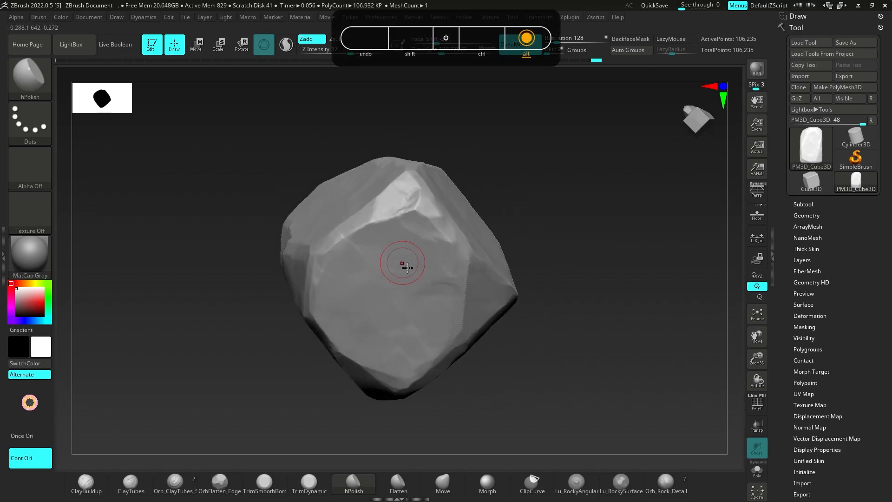
pyautogui.keyDown('alt'); pyautogui.moveTo(388, 321); pyautogui.dragTo(440, 308, button='right'); pyautogui.keyUp('alt')
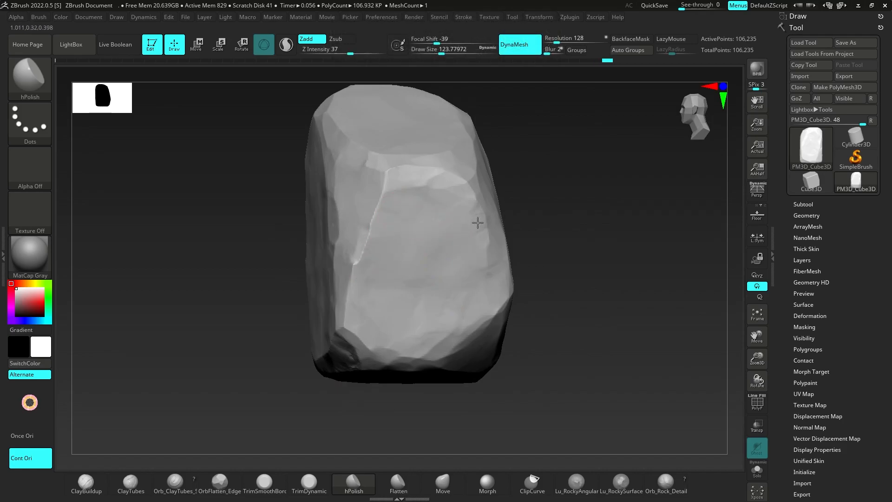
# Step: Polish the remaining bumps on the side facets and the large slanted facet with hPolish
pyautogui.moveTo(475, 263)
pyautogui.keyDown('alt'); pyautogui.mouseDown(button='right')
pyautogui.moveTo(472, 217)
pyautogui.moveTo(424, 266)
pyautogui.moveTo(436, 277)
pyautogui.moveTo(401, 209)
pyautogui.mouseUp(button='right'); pyautogui.keyUp('alt')
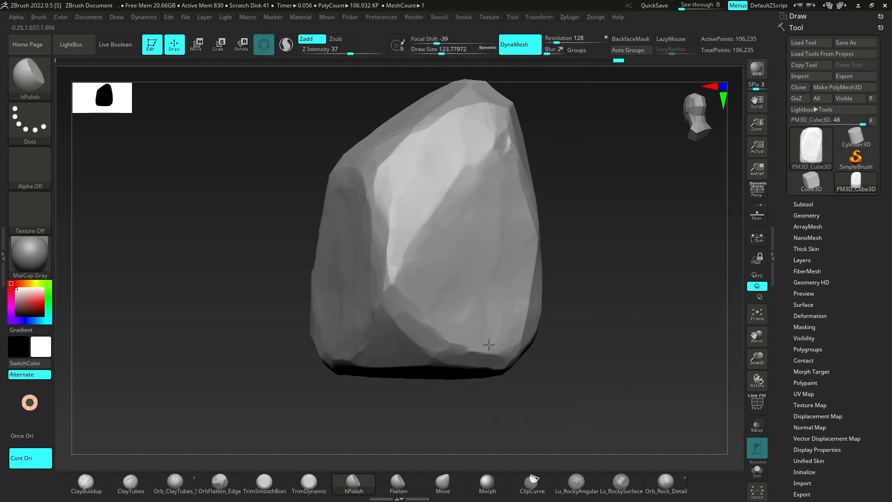
pyautogui.keyDown('alt'); pyautogui.moveTo(429, 312); pyautogui.dragTo(403, 221, button='right'); pyautogui.keyUp('alt')
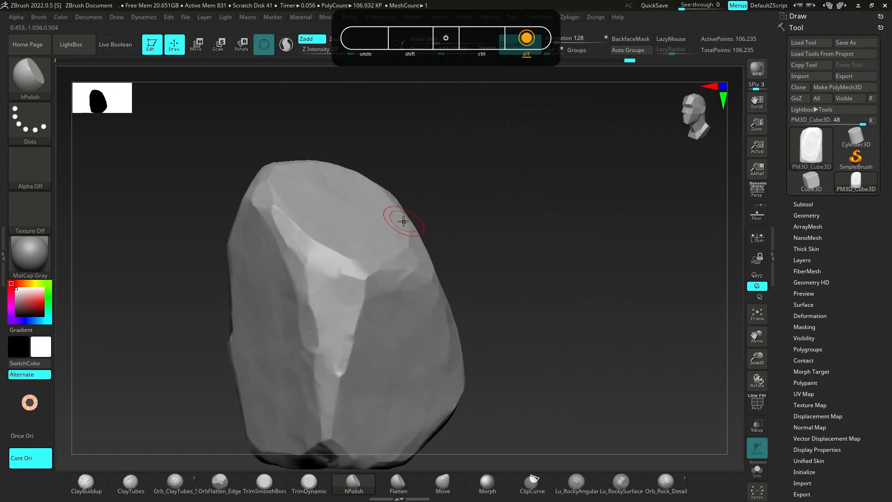
pyautogui.moveTo(328, 245); pyautogui.dragTo(284, 278, button='right')
pyautogui.moveTo(284, 278); pyautogui.dragTo(357, 311, button='right')
pyautogui.keyDown('ctrl'); pyautogui.moveTo(357, 311); pyautogui.dragTo(207, 381, button='right'); pyautogui.keyUp('ctrl')
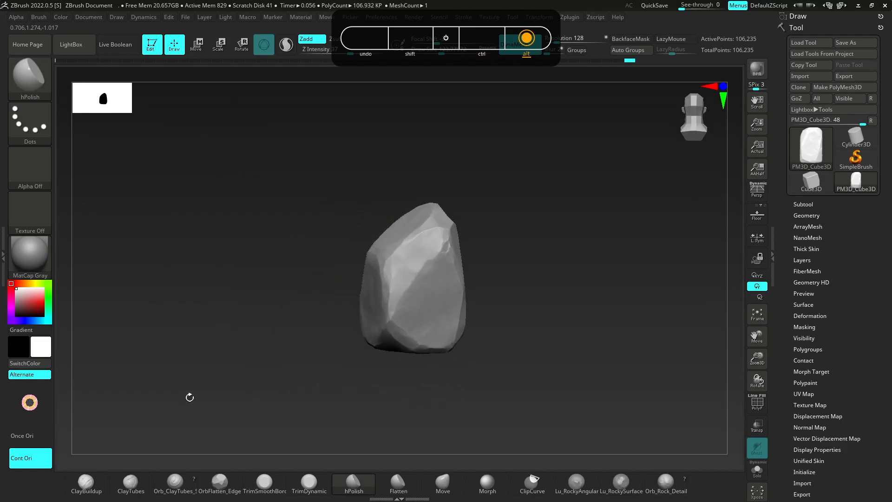
# Step: Choose the OrbFlatten_Edge brush and flatten the edges around the rock's upper facets
pyautogui.moveTo(484, 277)
pyautogui.keyDown('ctrl'); pyautogui.mouseDown(button='right')
pyautogui.moveTo(464, 213)
pyautogui.moveTo(430, 237)
pyautogui.moveTo(466, 254)
pyautogui.mouseUp(button='right'); pyautogui.keyUp('ctrl')
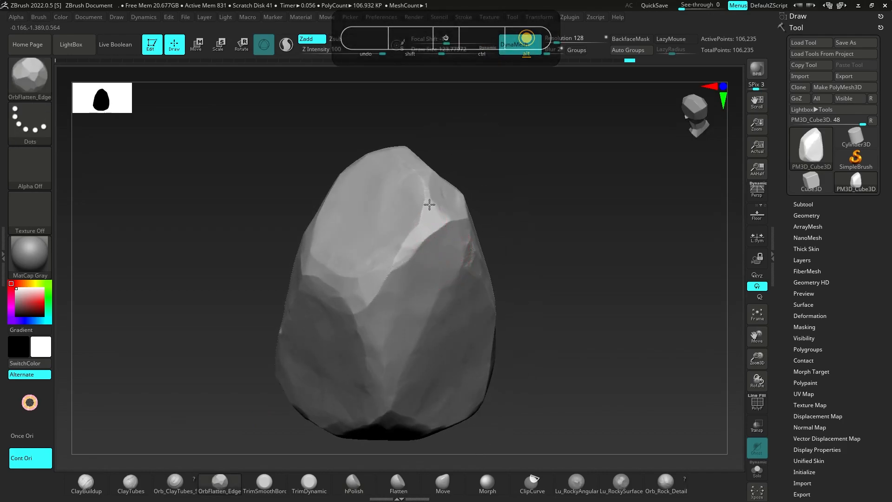
pyautogui.moveTo(431, 220); pyautogui.dragTo(427, 242, button='right')
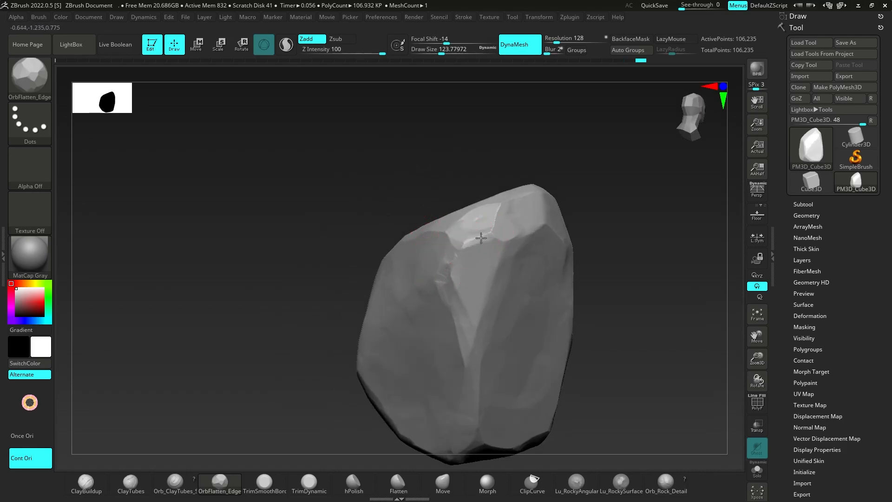
pyautogui.moveTo(501, 233); pyautogui.dragTo(473, 224, button='right')
pyautogui.keyDown('alt'); pyautogui.moveTo(457, 285); pyautogui.dragTo(511, 236, button='right'); pyautogui.keyUp('alt')
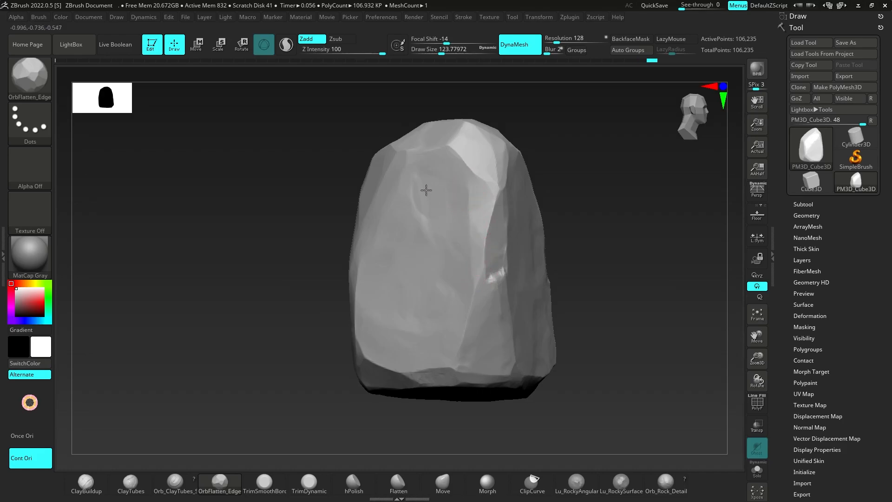
pyautogui.moveTo(451, 233); pyautogui.dragTo(514, 250, button='right')
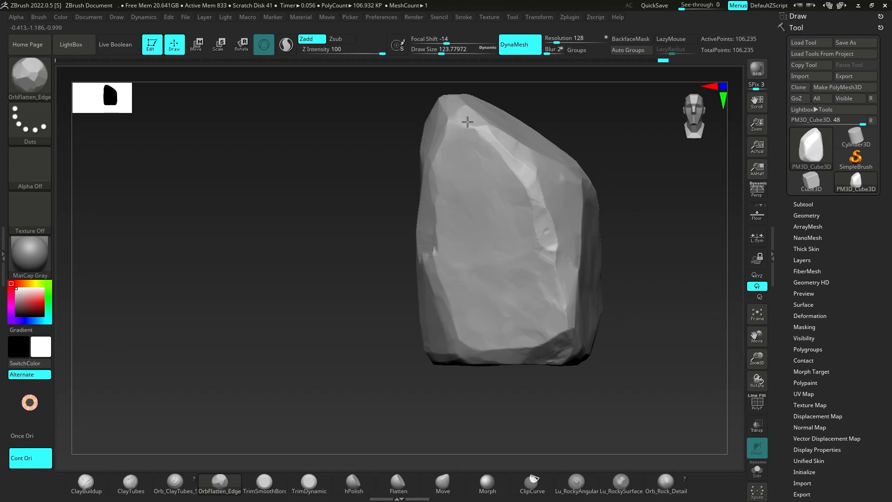
# Step: Flatten the small rough corner chip just above the rock's base with OrbFlatten_Edge
pyautogui.moveTo(464, 249); pyautogui.dragTo(463, 196, button='right')
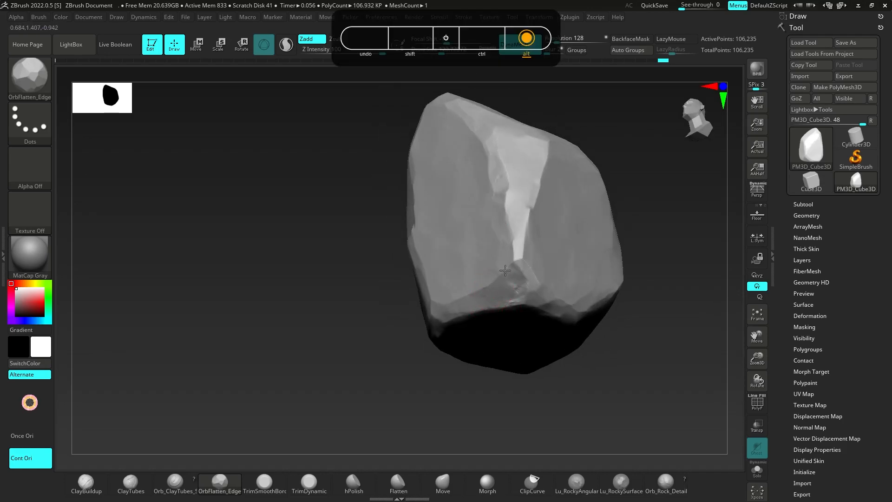
pyautogui.moveTo(496, 292); pyautogui.dragTo(518, 287, button='right')
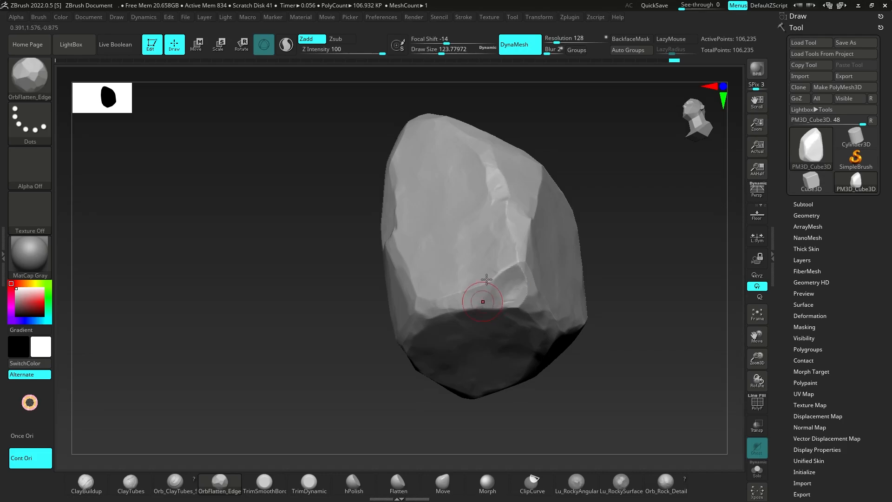
pyautogui.moveTo(484, 285); pyautogui.dragTo(478, 238, button='right')
pyautogui.moveTo(537, 277)
pyautogui.mouseDown(button='right')
pyautogui.moveTo(530, 339)
pyautogui.moveTo(488, 281)
pyautogui.moveTo(500, 255)
pyautogui.moveTo(450, 238)
pyautogui.moveTo(445, 212)
pyautogui.moveTo(538, 292)
pyautogui.moveTo(514, 302)
pyautogui.moveTo(456, 281)
pyautogui.moveTo(488, 291)
pyautogui.mouseUp(button='right')
# Step: Flatten further edges around the rock's sides and base with OrbFlatten_Edge
pyautogui.moveTo(573, 283)
pyautogui.keyDown('ctrl'); pyautogui.mouseDown(button='right')
pyautogui.moveTo(500, 262)
pyautogui.moveTo(425, 302)
pyautogui.moveTo(459, 280)
pyautogui.moveTo(420, 271)
pyautogui.moveTo(436, 358)
pyautogui.moveTo(464, 265)
pyautogui.moveTo(491, 274)
pyautogui.mouseUp(button='right'); pyautogui.keyUp('ctrl')
pyautogui.keyDown('alt'); pyautogui.moveTo(492, 274); pyautogui.dragTo(472, 257, button='right'); pyautogui.keyUp('alt')
pyautogui.keyDown('ctrl'); pyautogui.moveTo(376, 273); pyautogui.dragTo(449, 317, button='right'); pyautogui.keyUp('ctrl')
pyautogui.keyDown('alt'); pyautogui.moveTo(449, 317); pyautogui.dragTo(459, 289, button='right'); pyautogui.keyUp('alt')
pyautogui.keyDown('alt'); pyautogui.moveTo(460, 289); pyautogui.dragTo(515, 298, button='right'); pyautogui.keyUp('alt')
pyautogui.keyDown('alt'); pyautogui.moveTo(514, 298); pyautogui.dragTo(323, 316, button='right'); pyautogui.keyUp('alt')
pyautogui.keyDown('alt'); pyautogui.moveTo(323, 316); pyautogui.dragTo(520, 291, button='right'); pyautogui.keyUp('alt')
pyautogui.keyDown('alt'); pyautogui.moveTo(521, 290); pyautogui.dragTo(455, 267, button='right'); pyautogui.keyUp('alt')
pyautogui.moveTo(455, 268); pyautogui.dragTo(506, 241, button='right')
pyautogui.moveTo(507, 242)
pyautogui.keyDown('ctrl'); pyautogui.mouseDown(button='right')
pyautogui.moveTo(494, 258)
pyautogui.moveTo(480, 241)
pyautogui.moveTo(485, 274)
pyautogui.mouseUp(button='right'); pyautogui.keyUp('ctrl')
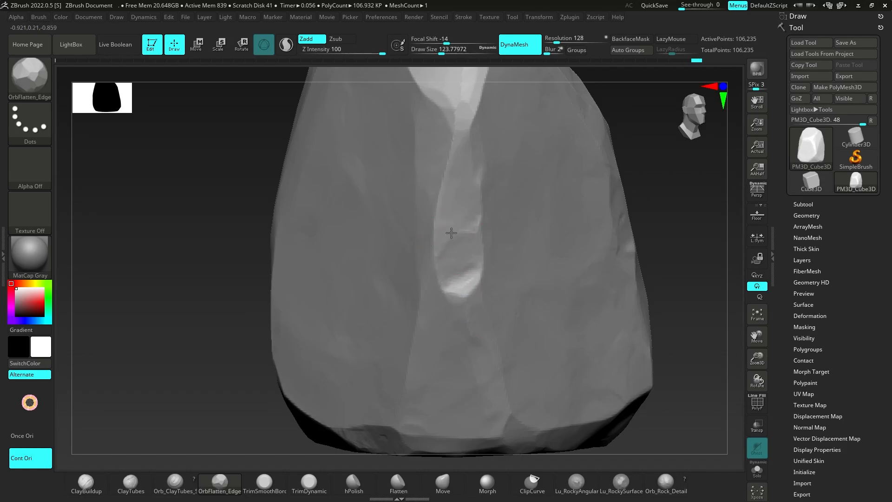
# Step: Flatten the notched vertical edge and the long diagonal edge beside the front facet with OrbFlatten_Edge
pyautogui.moveTo(455, 236); pyautogui.dragTo(431, 242, button='right')
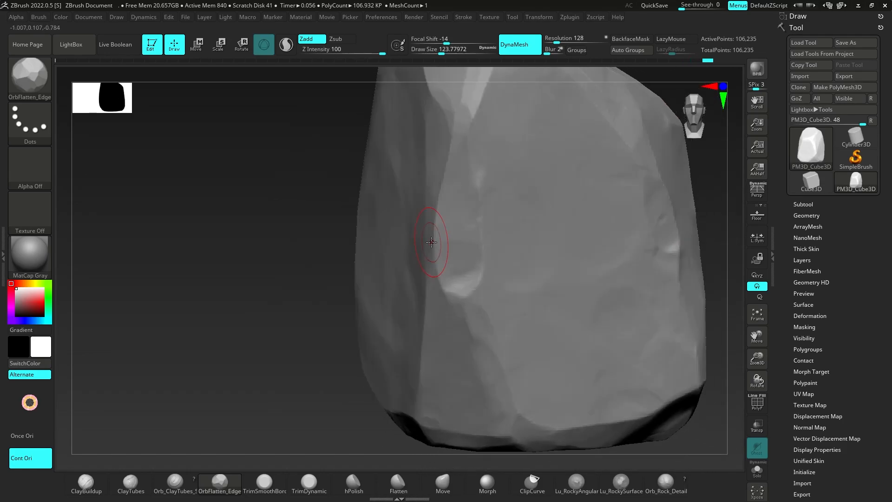
pyautogui.keyDown('ctrl'); pyautogui.moveTo(530, 229); pyautogui.dragTo(534, 258, button='right'); pyautogui.keyUp('ctrl')
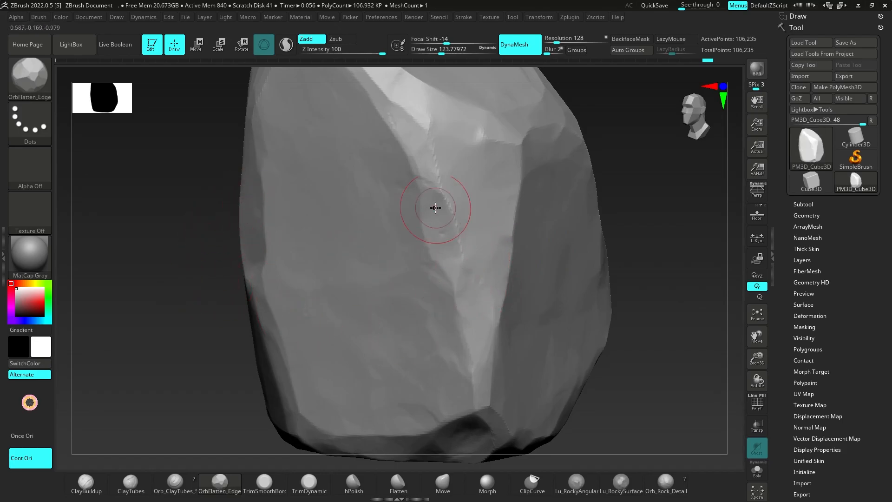
pyautogui.keyDown('ctrl'); pyautogui.moveTo(460, 316); pyautogui.dragTo(439, 293, button='right'); pyautogui.keyUp('ctrl')
pyautogui.keyDown('alt'); pyautogui.moveTo(439, 293); pyautogui.dragTo(391, 323, button='right'); pyautogui.keyUp('alt')
pyautogui.keyDown('ctrl'); pyautogui.moveTo(391, 324); pyautogui.dragTo(402, 298, button='right'); pyautogui.keyUp('ctrl')
pyautogui.moveTo(402, 297)
pyautogui.keyDown('ctrl'); pyautogui.mouseDown(button='right')
pyautogui.moveTo(410, 305)
pyautogui.moveTo(400, 292)
pyautogui.moveTo(404, 299)
pyautogui.moveTo(361, 298)
pyautogui.moveTo(331, 312)
pyautogui.moveTo(372, 296)
pyautogui.mouseUp(button='right'); pyautogui.keyUp('ctrl')
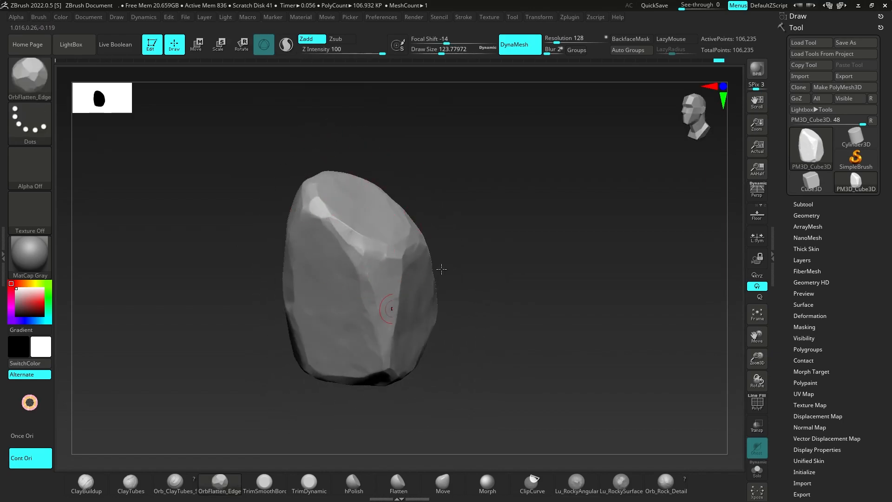
# Step: Open the ClayPolish settings in the rock's Geometry options
pyautogui.moveTo(364, 199)
pyautogui.mouseDown(button='right')
pyautogui.moveTo(365, 308)
pyautogui.moveTo(418, 201)
pyautogui.moveTo(361, 241)
pyautogui.moveTo(371, 237)
pyautogui.mouseUp(button='right')
pyautogui.moveTo(372, 237)
pyautogui.keyDown('ctrl'); pyautogui.mouseDown(button='right')
pyautogui.moveTo(367, 244)
pyautogui.moveTo(398, 245)
pyautogui.moveTo(389, 263)
pyautogui.moveTo(410, 266)
pyautogui.moveTo(384, 263)
pyautogui.moveTo(391, 265)
pyautogui.mouseUp(button='right'); pyautogui.keyUp('ctrl')
pyautogui.keyDown('ctrl'); pyautogui.moveTo(392, 265); pyautogui.dragTo(410, 259, button='right'); pyautogui.keyUp('ctrl')
pyautogui.click(809, 215)
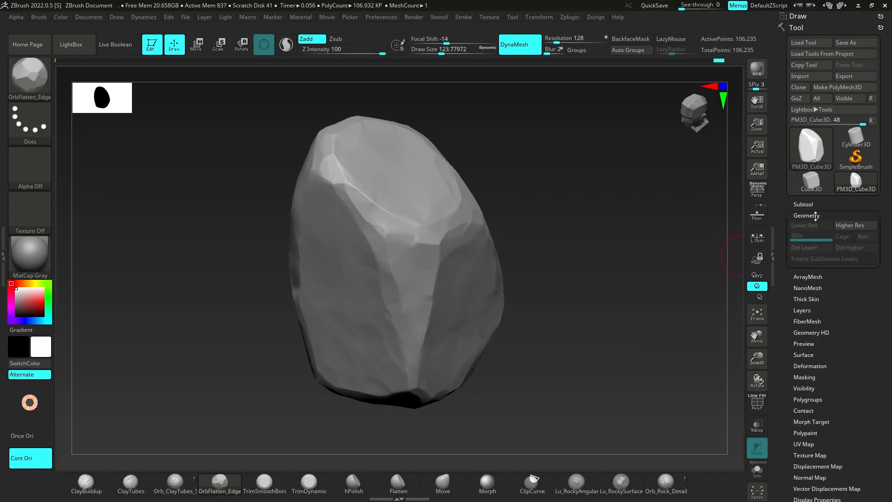
pyautogui.click(806, 334)
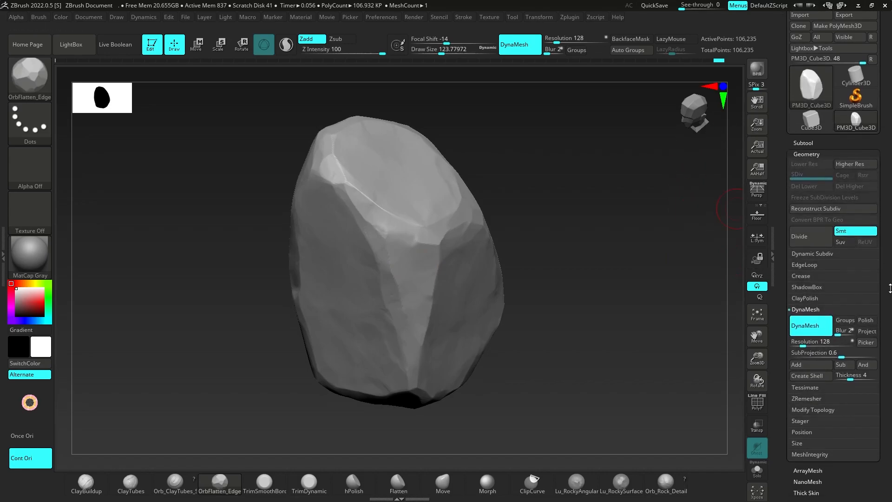
pyautogui.moveTo(617, 275); pyautogui.dragTo(554, 246, button='right')
pyautogui.click(805, 310)
# Step: Apply ClayPolish with Max 25 to the rock and examine its facets and edges up close
pyautogui.moveTo(494, 252); pyautogui.dragTo(380, 239, button='right')
pyautogui.moveTo(511, 322); pyautogui.dragTo(457, 279, button='right')
pyautogui.moveTo(430, 232)
pyautogui.keyDown('ctrl'); pyautogui.mouseDown(button='right')
pyautogui.moveTo(425, 285)
pyautogui.moveTo(381, 223)
pyautogui.moveTo(395, 210)
pyautogui.moveTo(396, 226)
pyautogui.mouseUp(button='right'); pyautogui.keyUp('ctrl')
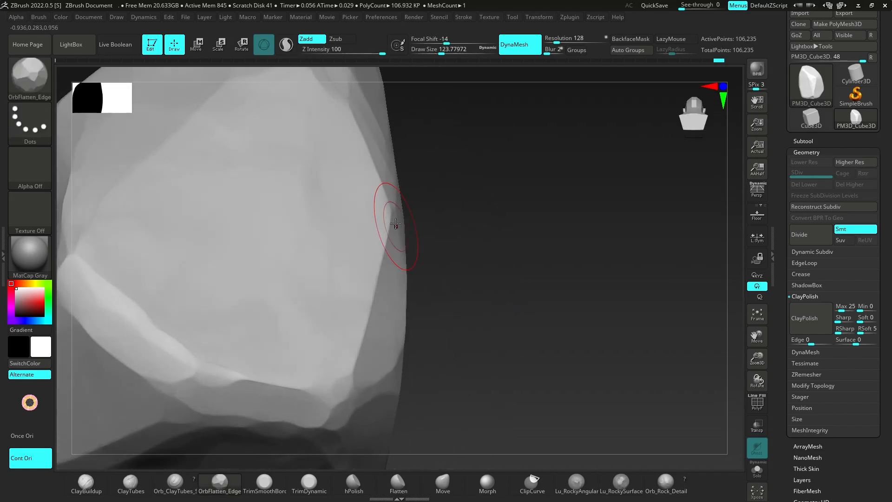
pyautogui.moveTo(382, 263)
pyautogui.mouseDown(button='right')
pyautogui.moveTo(372, 302)
pyautogui.moveTo(328, 343)
pyautogui.mouseUp(button='right')
pyautogui.moveTo(328, 343)
pyautogui.keyDown('ctrl'); pyautogui.mouseDown(button='right')
pyautogui.moveTo(331, 311)
pyautogui.moveTo(396, 315)
pyautogui.moveTo(389, 290)
pyautogui.mouseUp(button='right'); pyautogui.keyUp('ctrl')
# Step: Set the ClayPolish Max value to 90 and apply the polish to the rock
pyautogui.moveTo(389, 290)
pyautogui.mouseDown(button='right')
pyautogui.moveTo(367, 284)
pyautogui.moveTo(404, 286)
pyautogui.moveTo(307, 315)
pyautogui.moveTo(392, 267)
pyautogui.moveTo(409, 227)
pyautogui.moveTo(405, 245)
pyautogui.mouseUp(button='right')
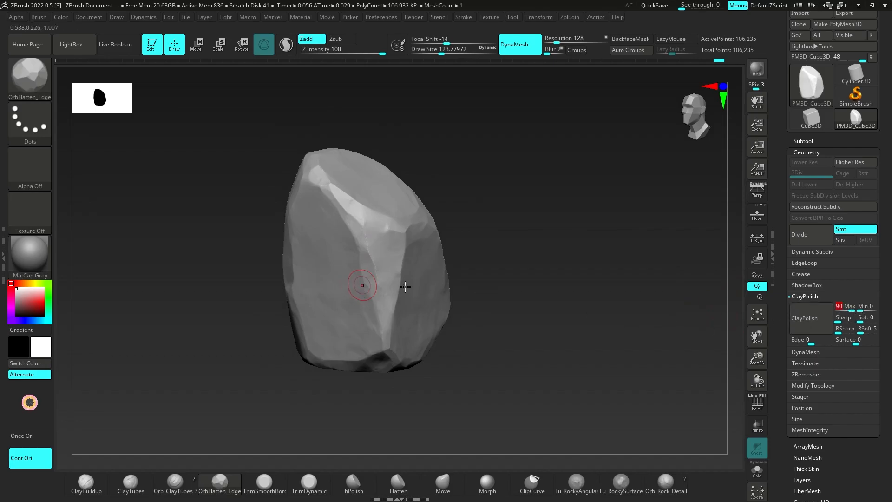
pyautogui.moveTo(422, 253); pyautogui.dragTo(381, 257, button='right')
pyautogui.moveTo(384, 293); pyautogui.dragTo(389, 274, button='right')
pyautogui.moveTo(389, 274)
pyautogui.keyDown('ctrl'); pyautogui.mouseDown(button='right')
pyautogui.moveTo(400, 231)
pyautogui.moveTo(401, 254)
pyautogui.mouseUp(button='right'); pyautogui.keyUp('ctrl')
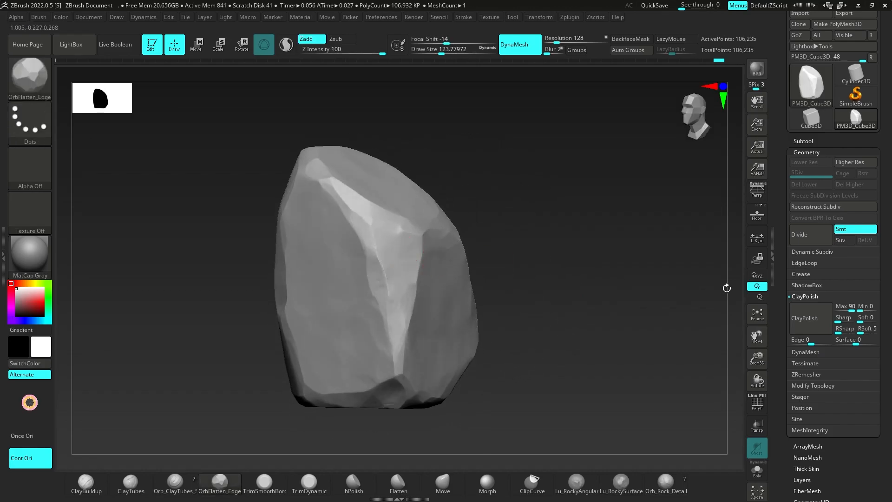
pyautogui.keyDown('ctrl'); pyautogui.moveTo(425, 286); pyautogui.dragTo(428, 262, button='right'); pyautogui.keyUp('ctrl')
pyautogui.keyDown('ctrl'); pyautogui.moveTo(427, 263); pyautogui.dragTo(419, 294, button='right'); pyautogui.keyUp('ctrl')
pyautogui.keyDown('alt'); pyautogui.moveTo(419, 294); pyautogui.dragTo(522, 244, button='right'); pyautogui.keyUp('alt')
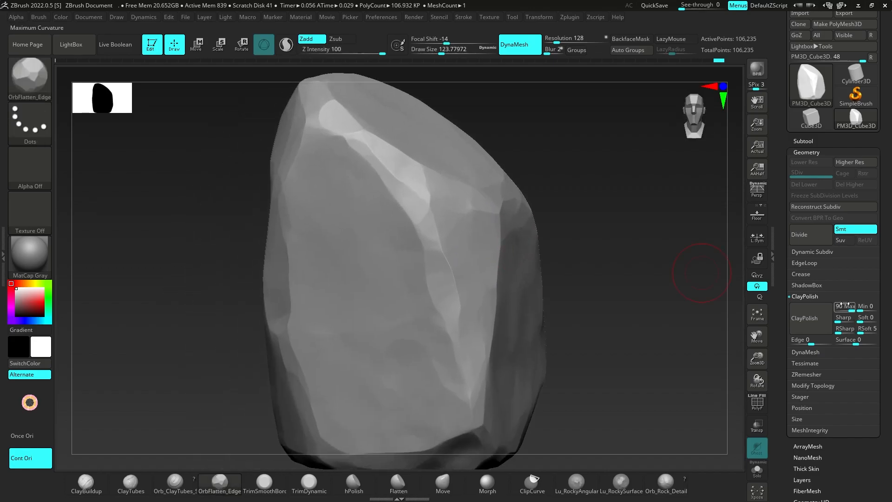
pyautogui.moveTo(358, 259)
pyautogui.mouseDown(button='right')
pyautogui.moveTo(392, 224)
pyautogui.moveTo(414, 256)
pyautogui.moveTo(442, 241)
pyautogui.moveTo(441, 250)
pyautogui.moveTo(334, 284)
pyautogui.moveTo(302, 249)
pyautogui.moveTo(355, 280)
pyautogui.moveTo(432, 264)
pyautogui.moveTo(414, 255)
pyautogui.moveTo(366, 269)
pyautogui.moveTo(403, 253)
pyautogui.moveTo(386, 255)
pyautogui.moveTo(402, 259)
pyautogui.moveTo(388, 249)
pyautogui.moveTo(408, 258)
pyautogui.moveTo(373, 268)
pyautogui.moveTo(380, 283)
pyautogui.mouseUp(button='right')
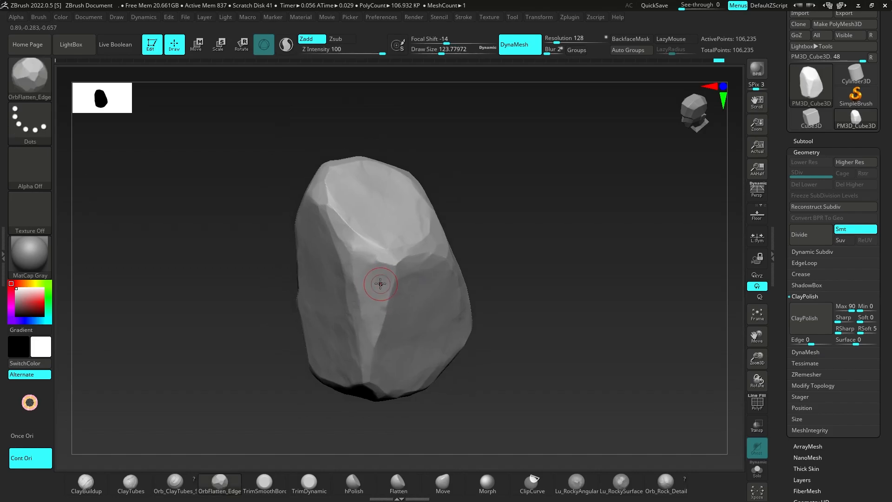